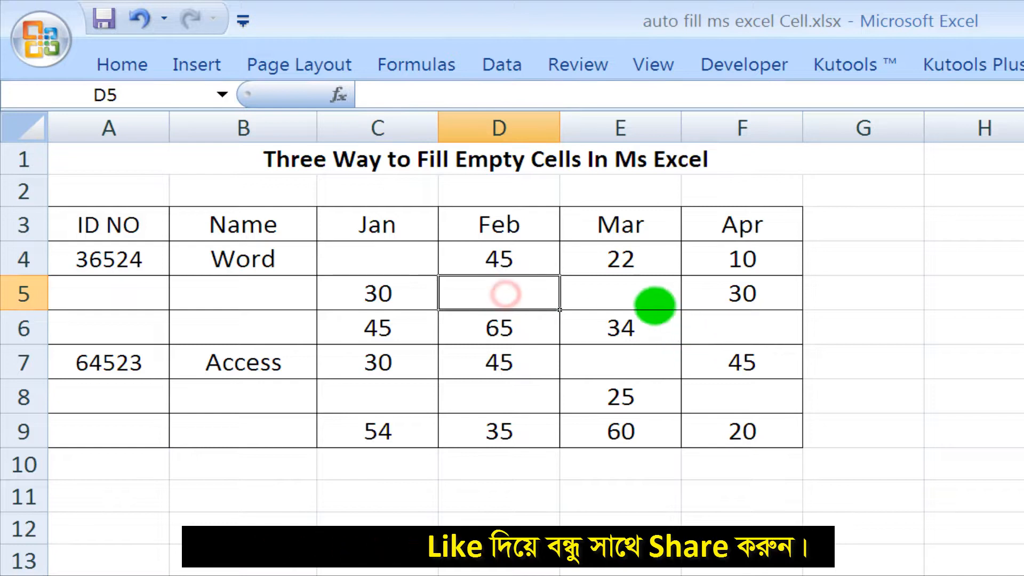
click(628, 291)
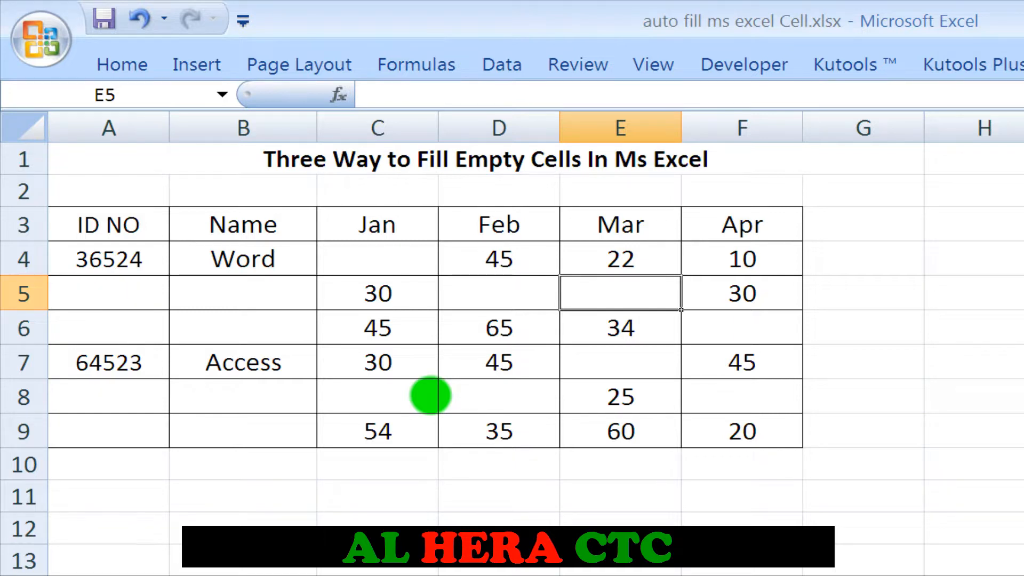
click(390, 259)
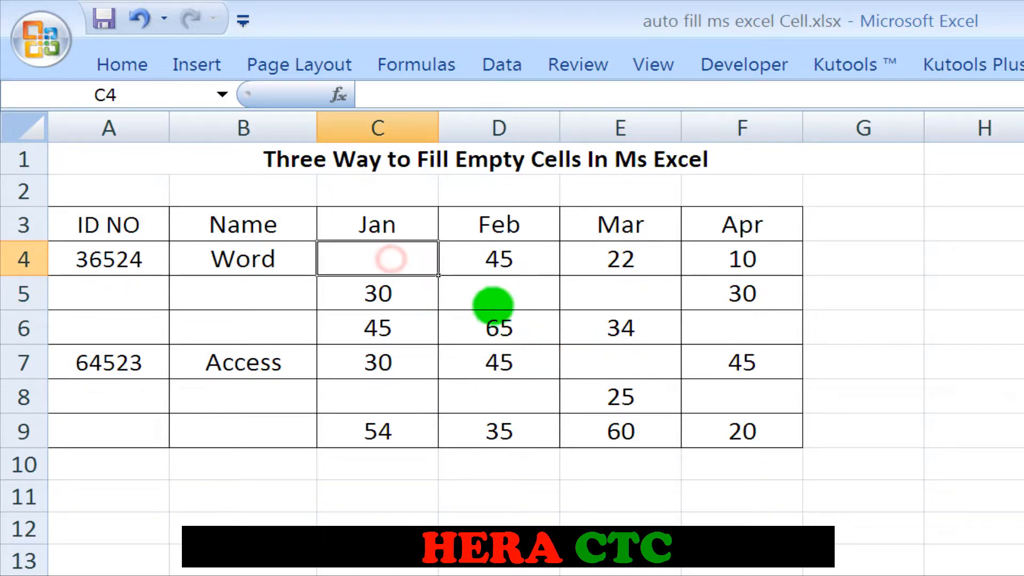
click(483, 293)
click(642, 299)
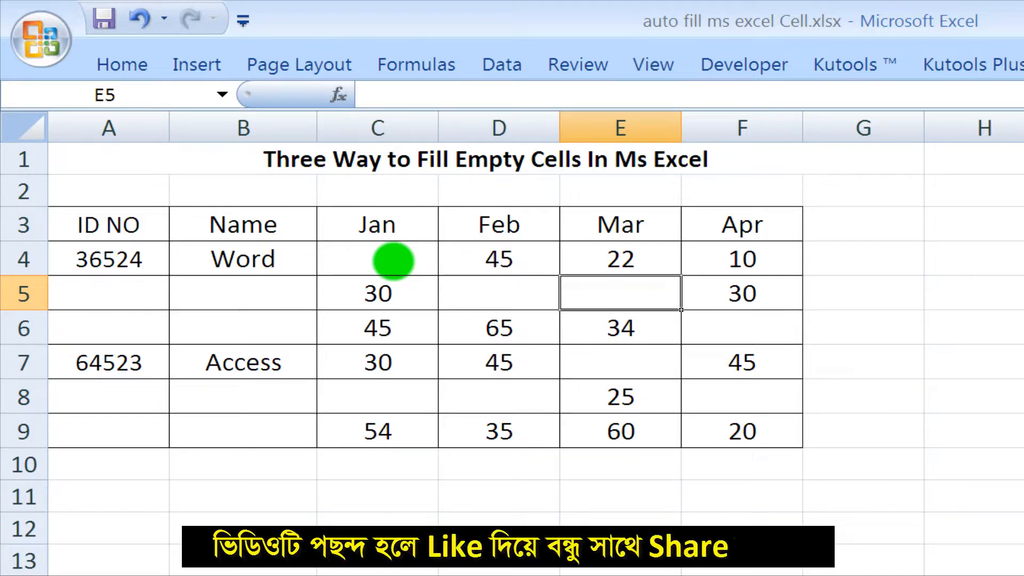
Step: Select the monthly values from Jan to Apr in the range C4:F9, including the empty cells
click(393, 261)
drag(393, 261, 717, 423)
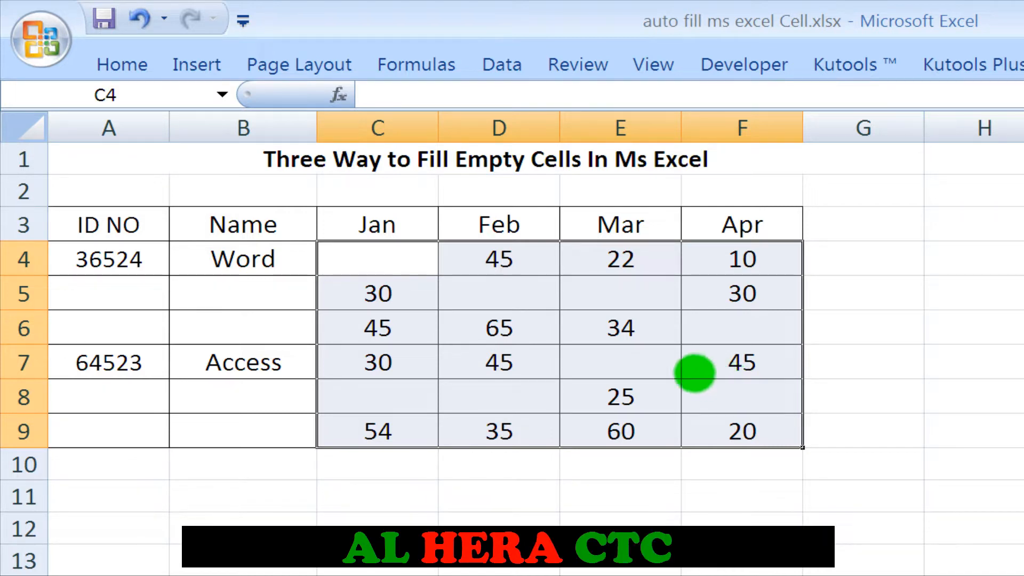
click(581, 296)
drag(358, 257, 722, 429)
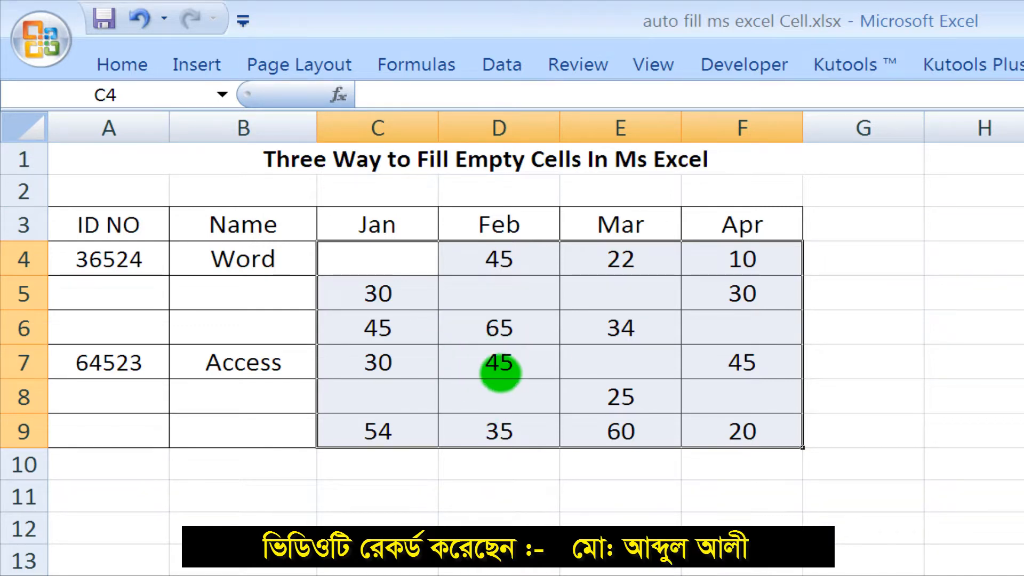
key(ctrl+g)
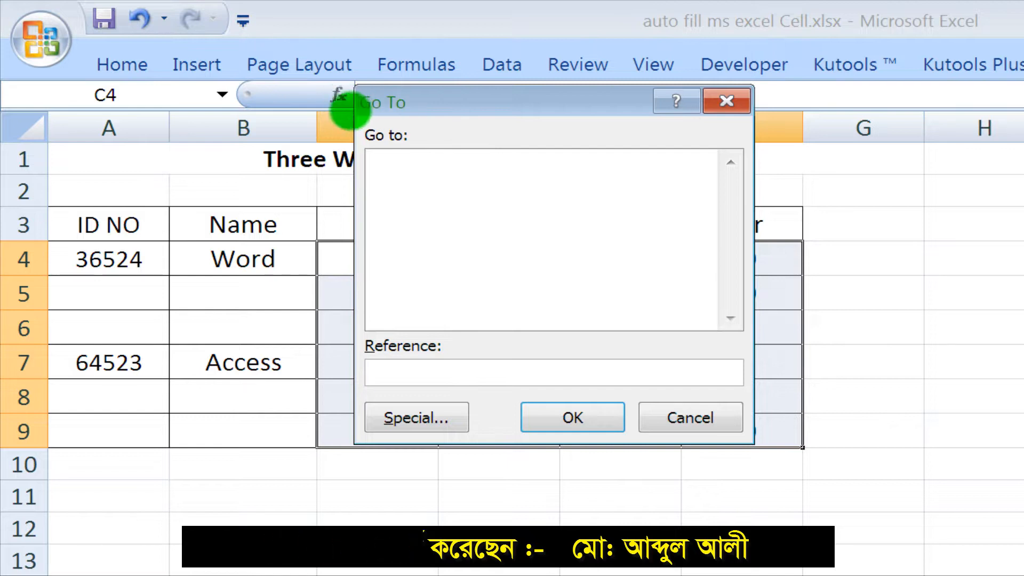
drag(489, 105, 463, 162)
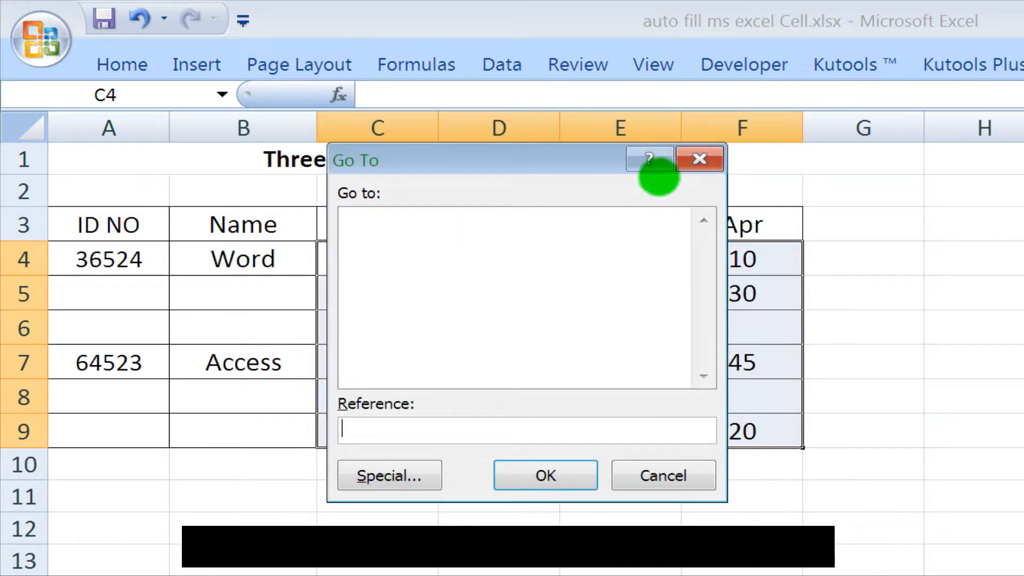
click(691, 158)
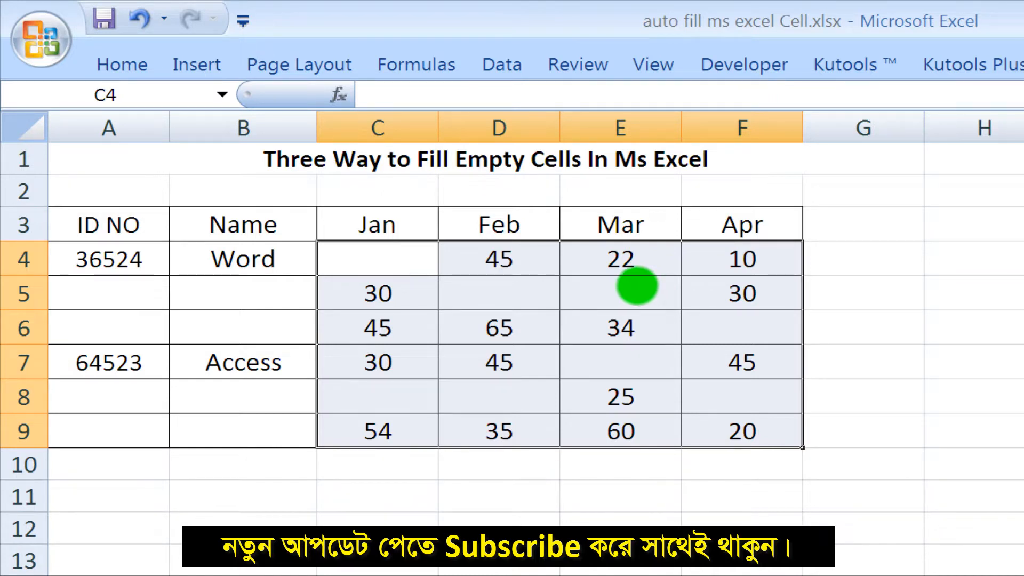
key(ctrl+g)
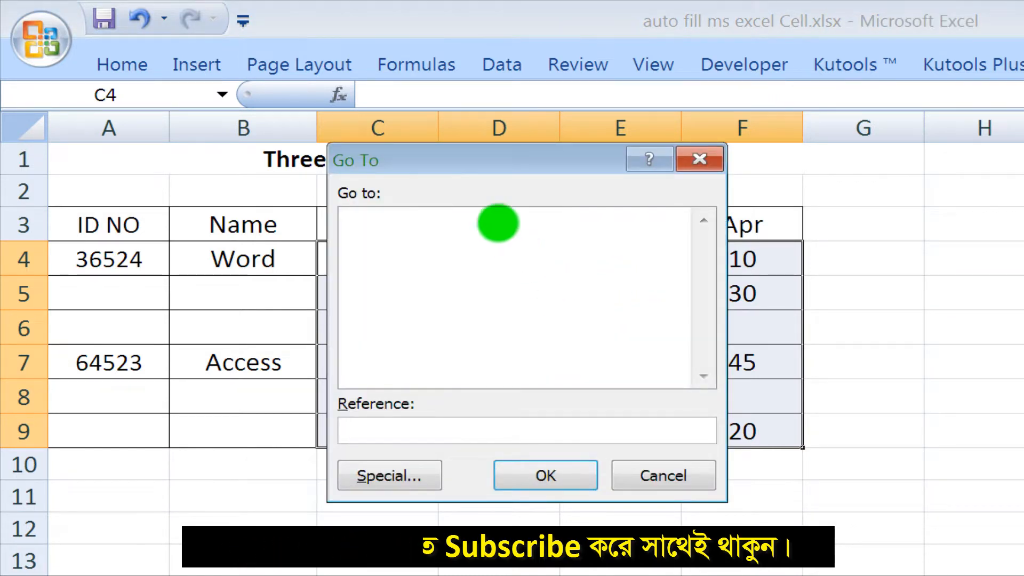
drag(405, 156, 472, 127)
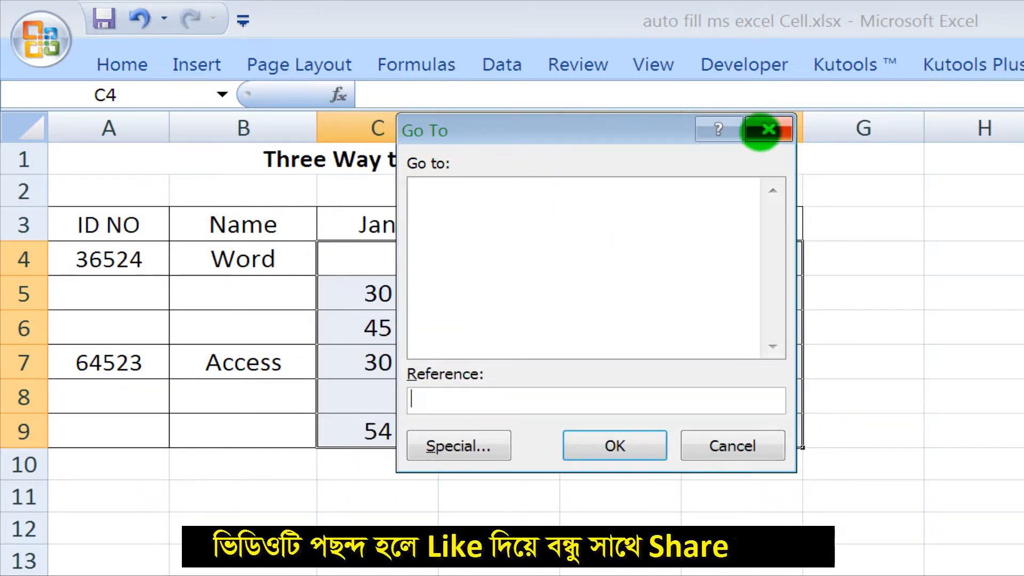
click(768, 130)
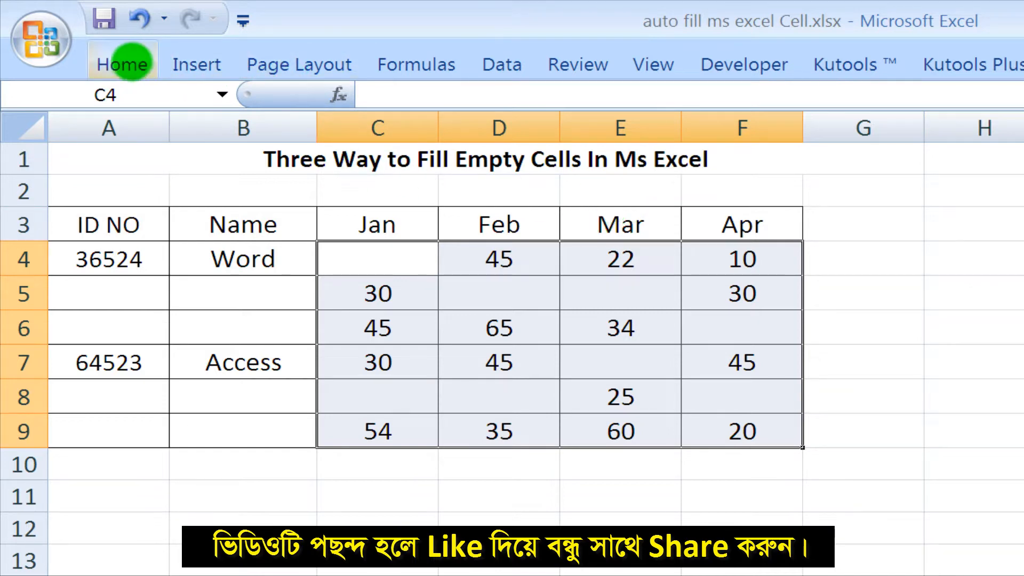
click(126, 63)
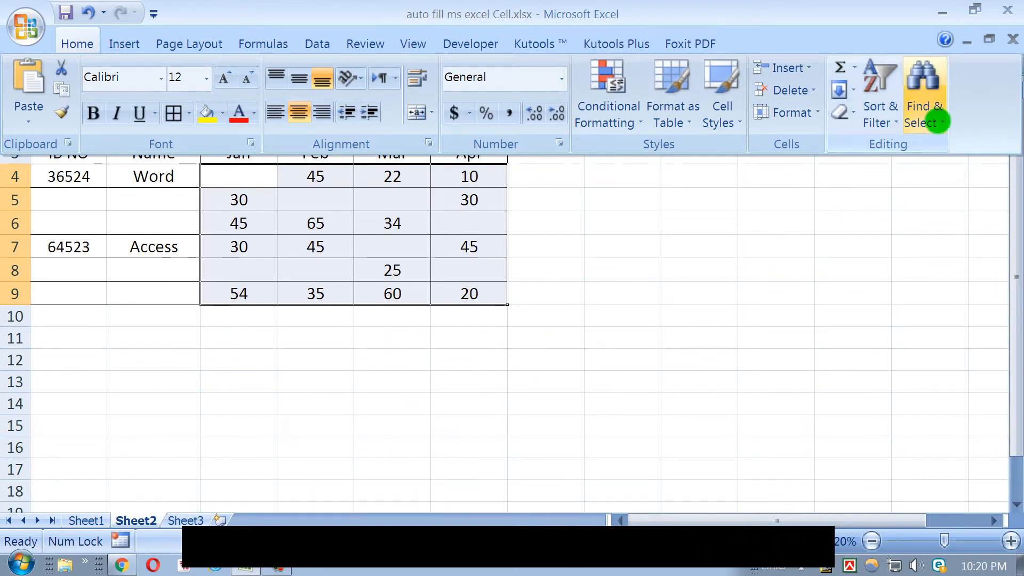
click(1023, 179)
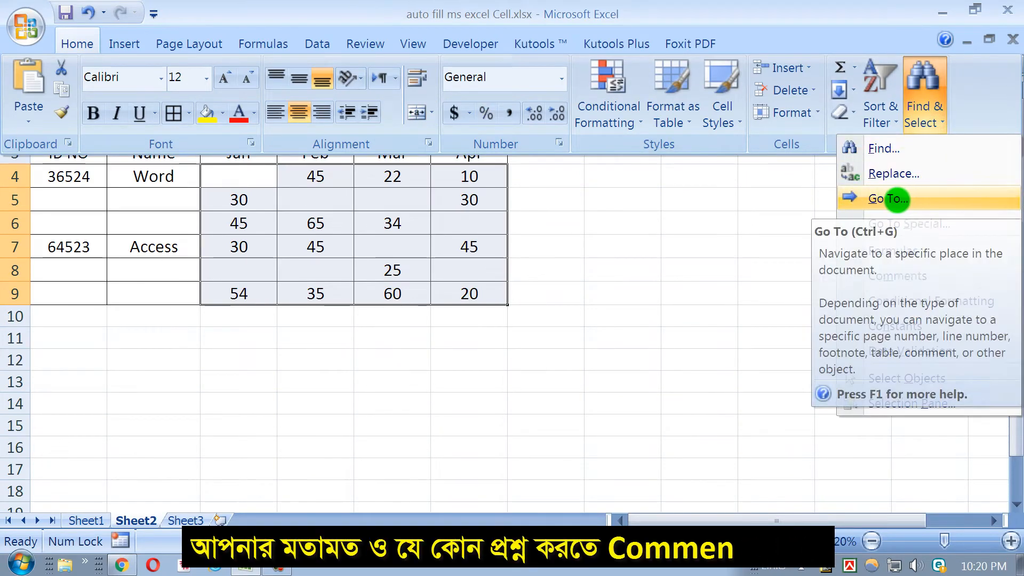
click(891, 199)
drag(308, 85, 228, 87)
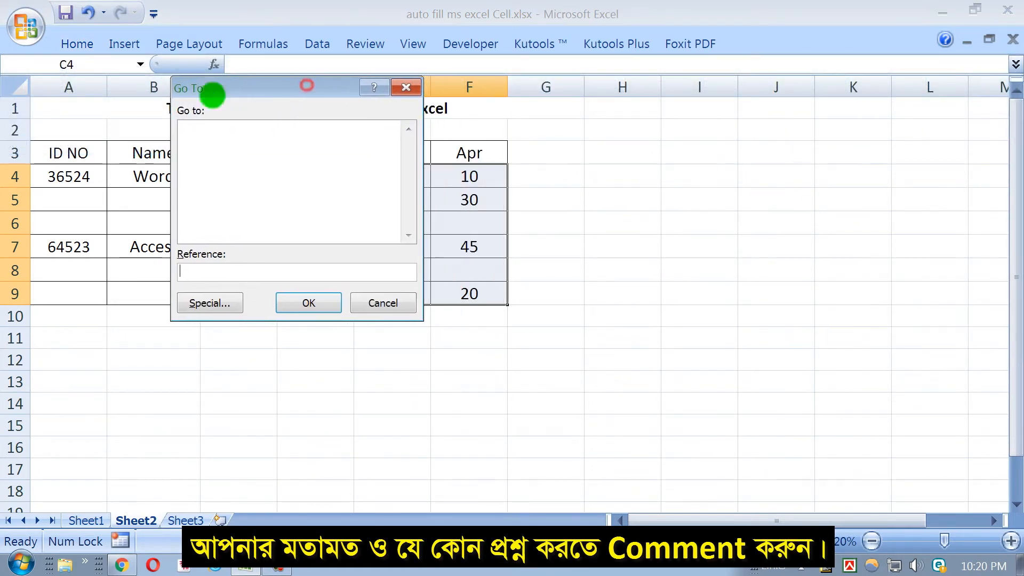
click(406, 87)
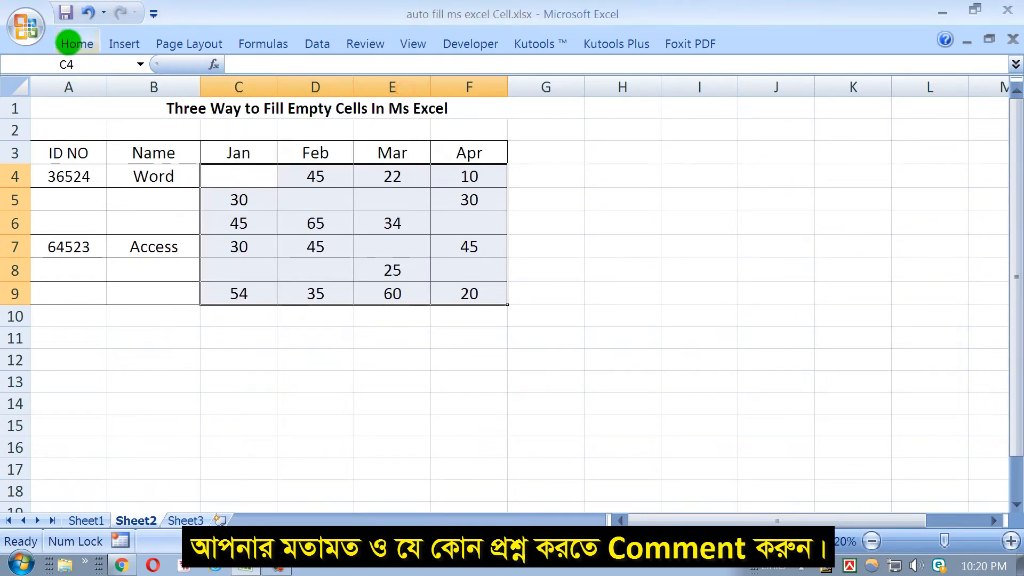
click(70, 43)
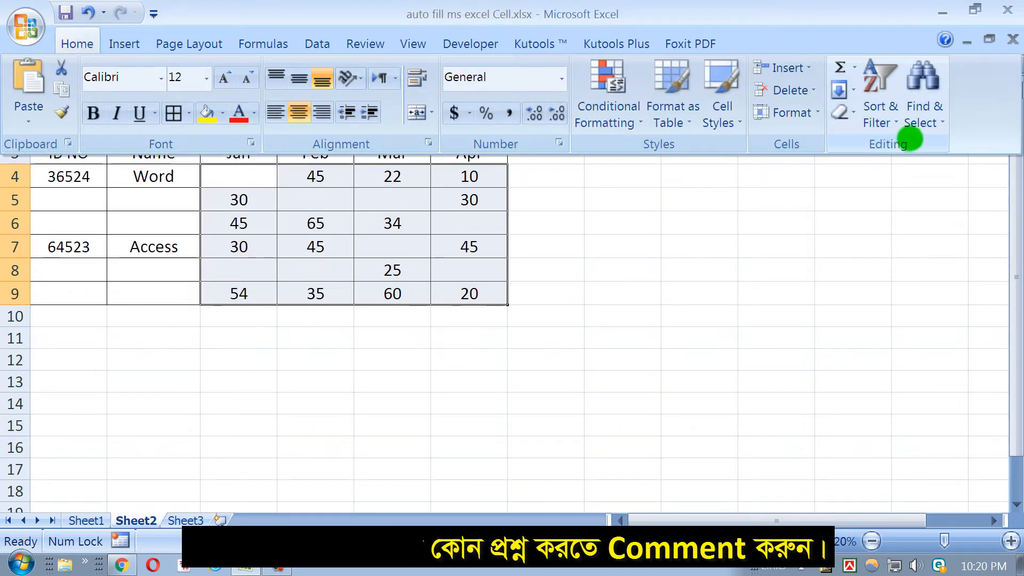
click(937, 124)
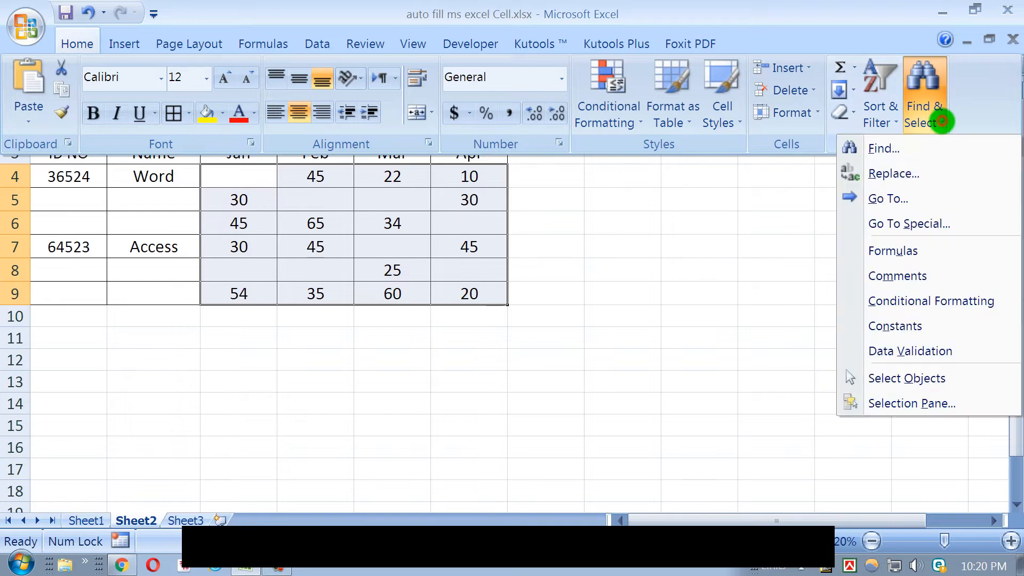
click(898, 224)
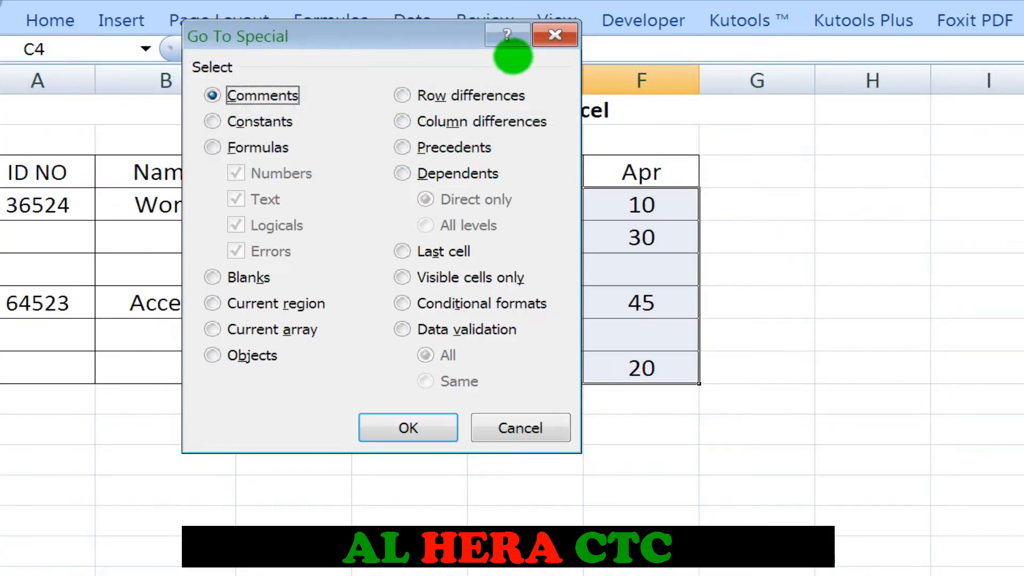
click(555, 35)
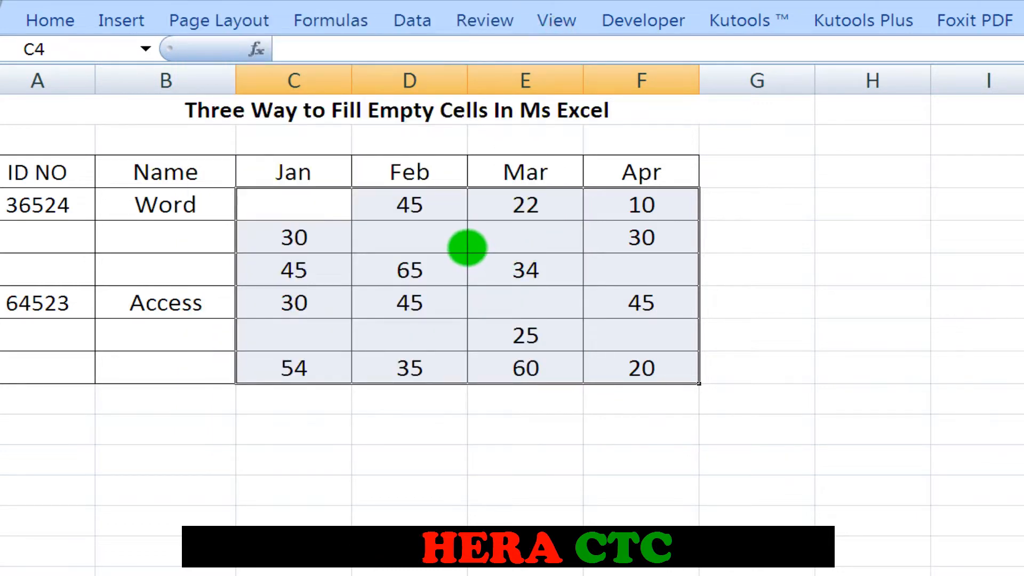
Step: Select only the empty cells within C4:F9 with Go To Special, using the Blanks option
key(ctrl+g)
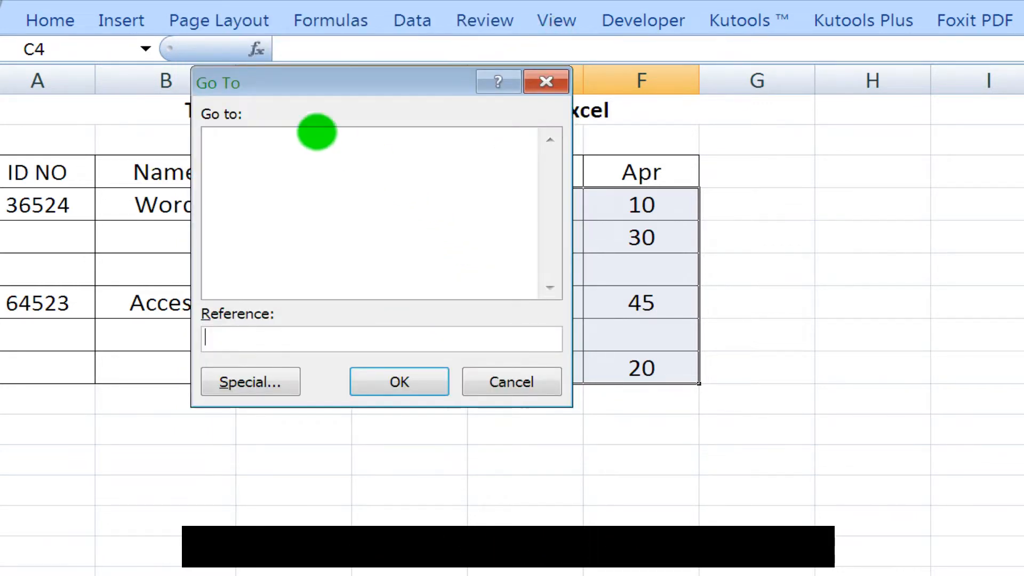
drag(275, 78, 666, 122)
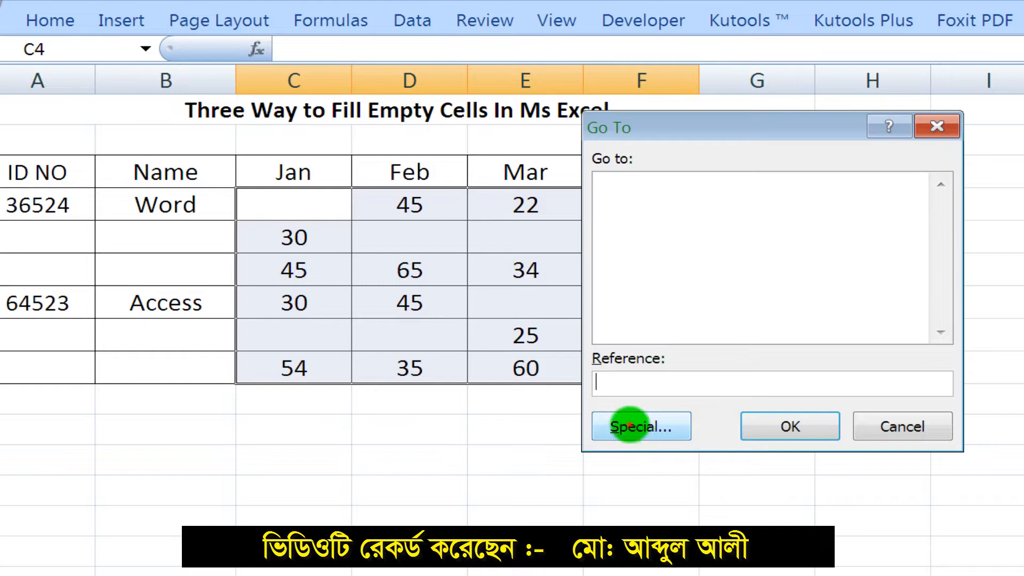
click(640, 432)
drag(654, 79, 595, 1)
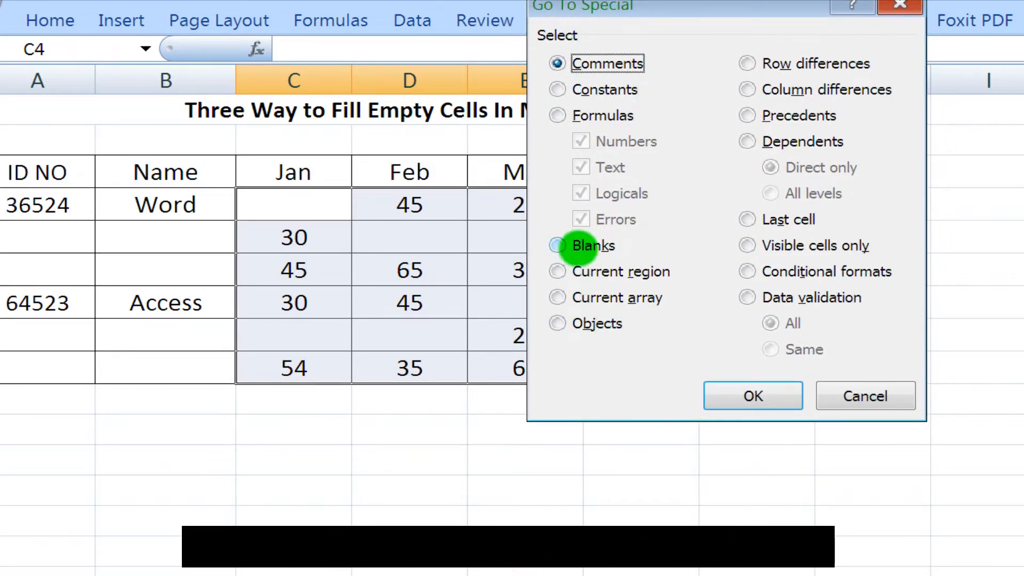
click(556, 246)
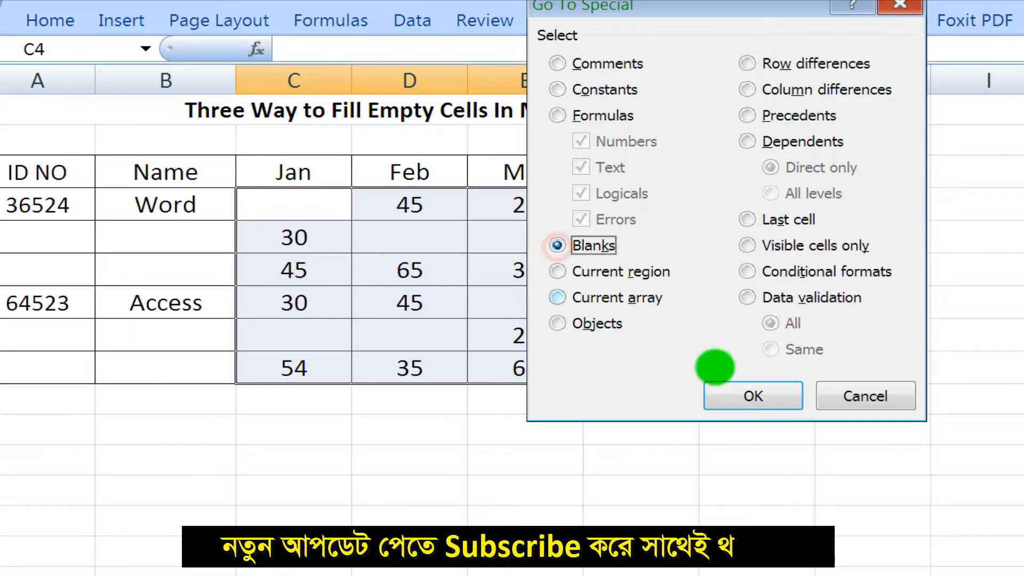
click(752, 396)
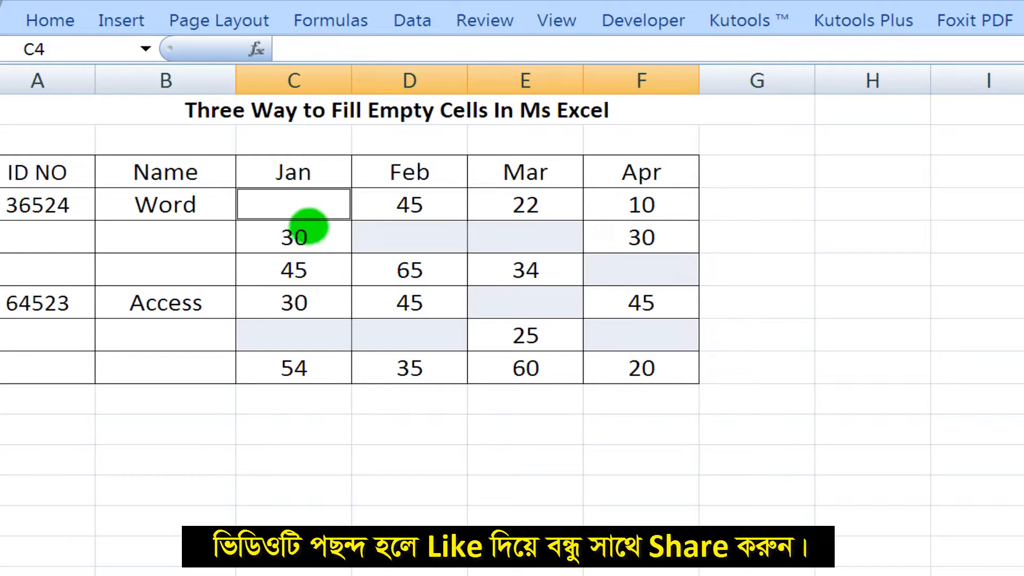
Step: Fill all the selected blank cells with 0 in a single entry
text(0)
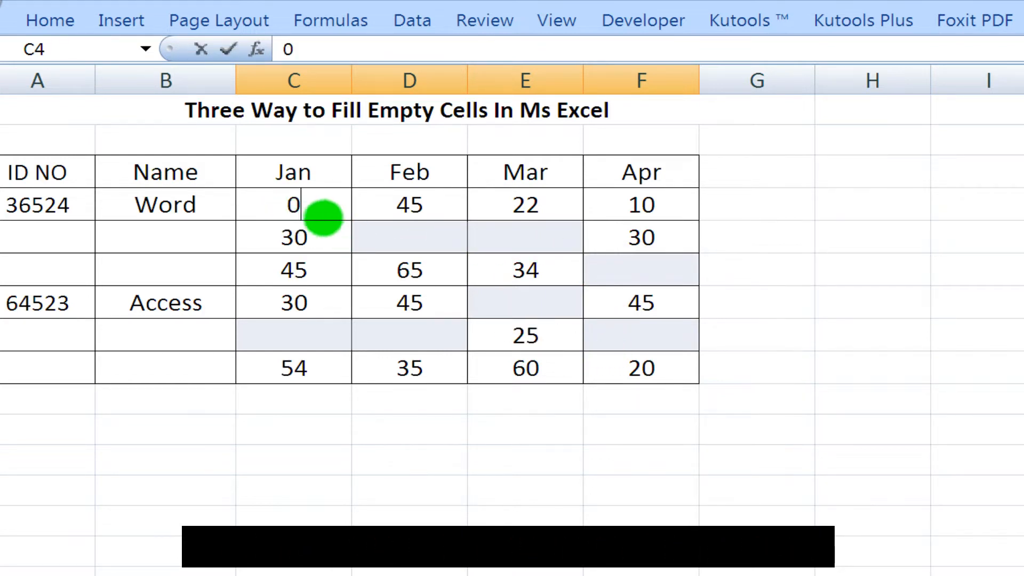
double_click(299, 205)
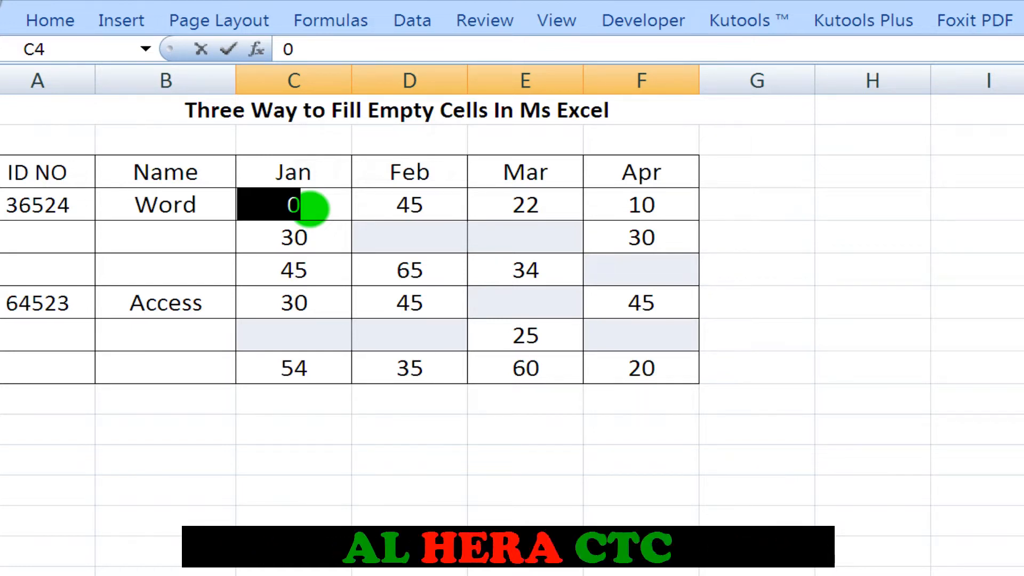
mouse_move(370, 176)
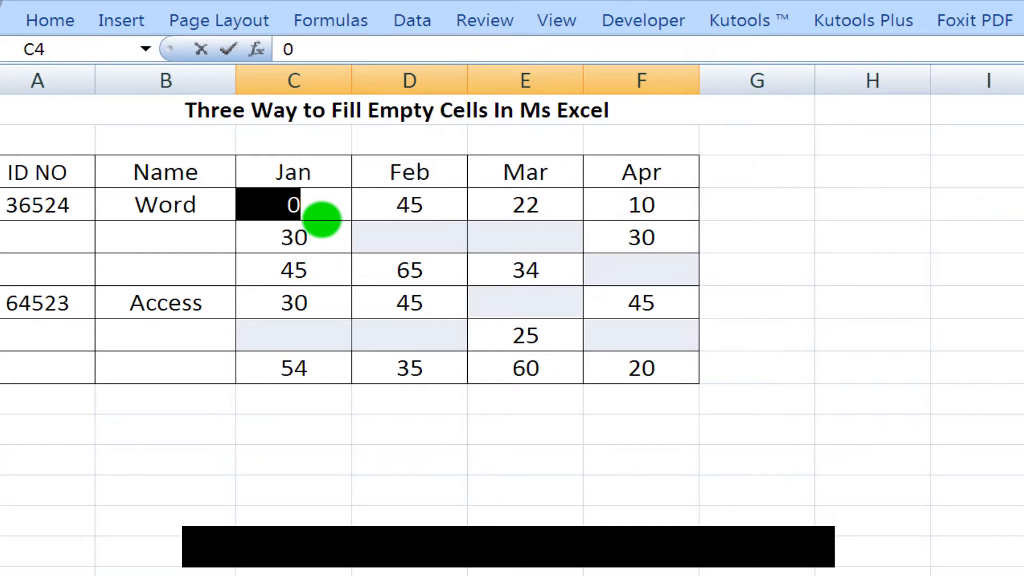
key(ctrl+Return)
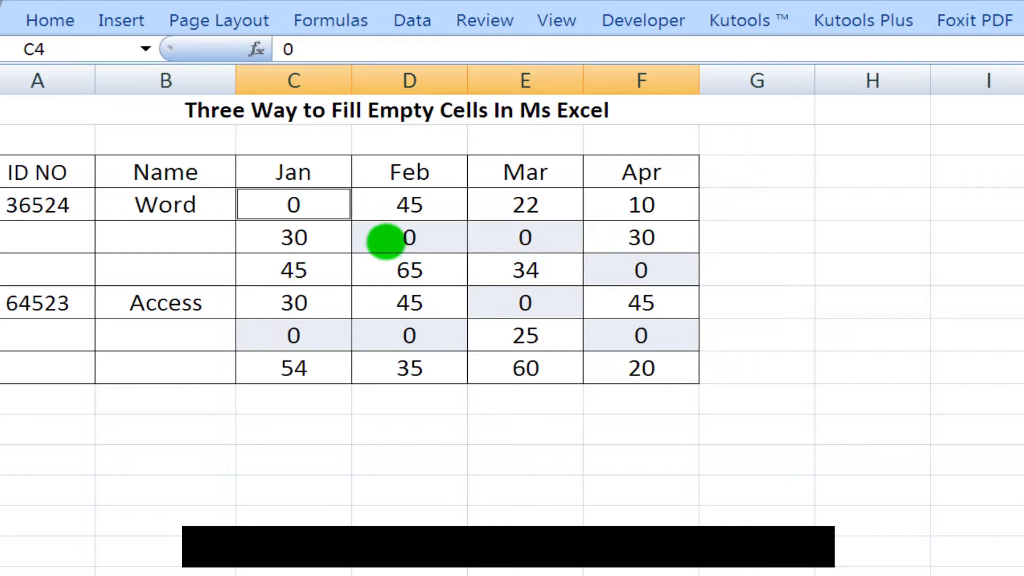
Step: Undo the zero fill of the blank cells and reselect the range C4:F9
click(385, 241)
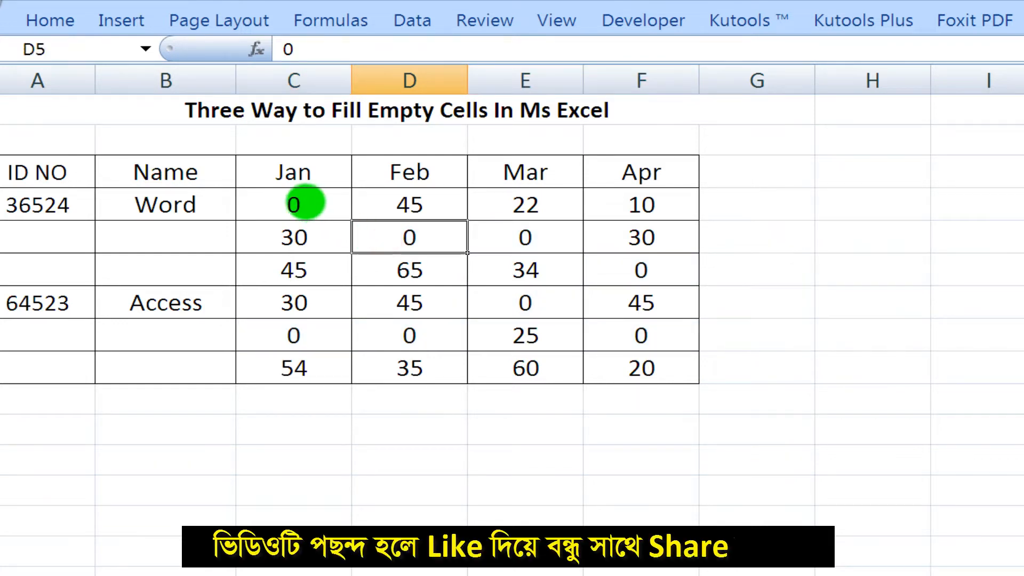
key(ctrl+z)
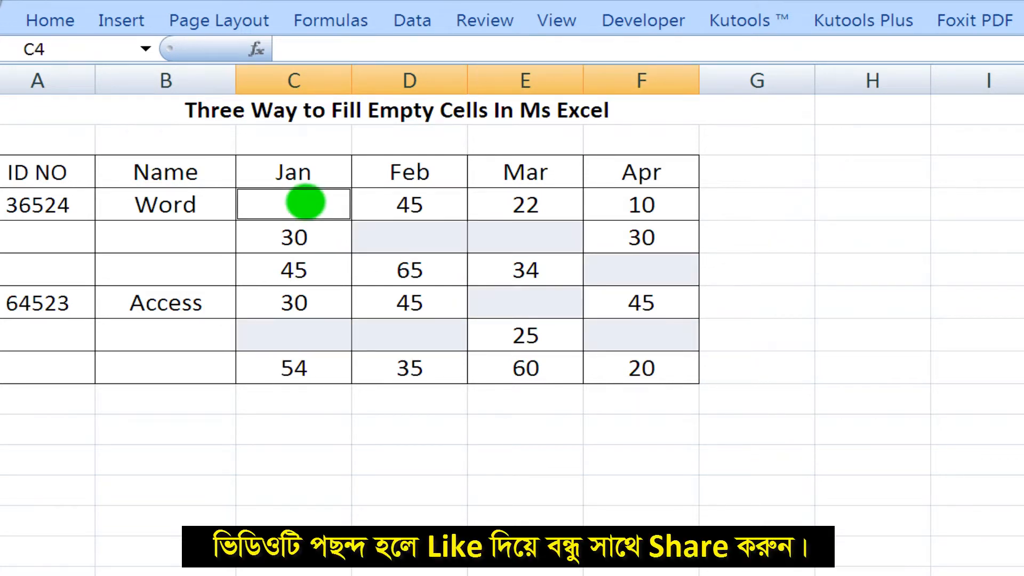
click(375, 231)
drag(277, 206, 652, 372)
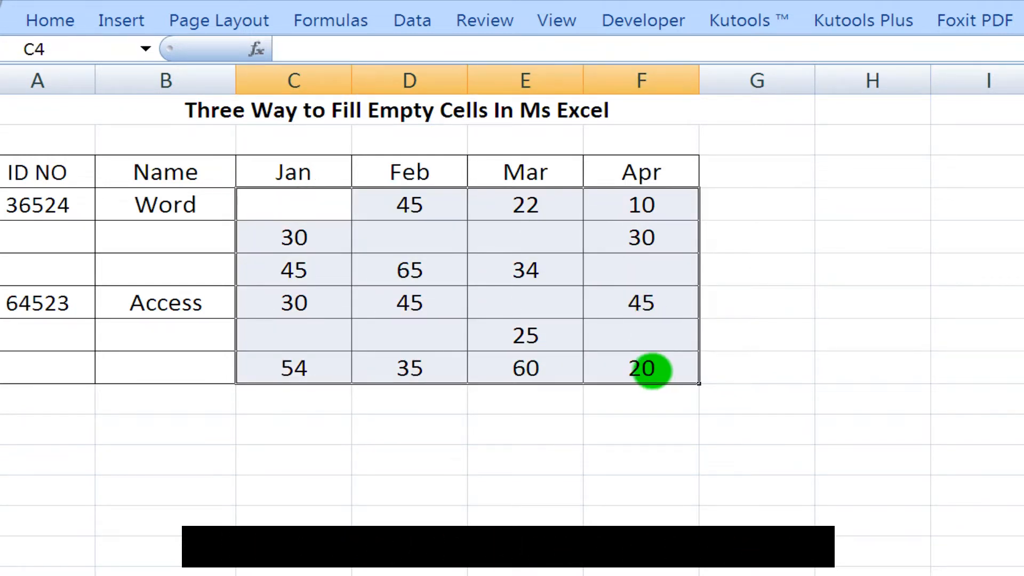
key(ctrl+f)
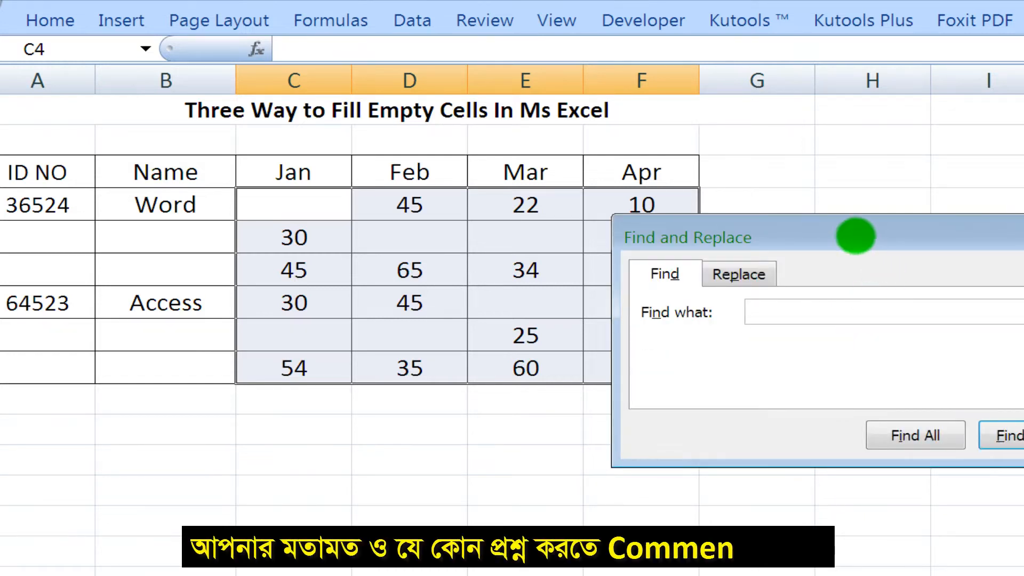
drag(853, 235, 555, 187)
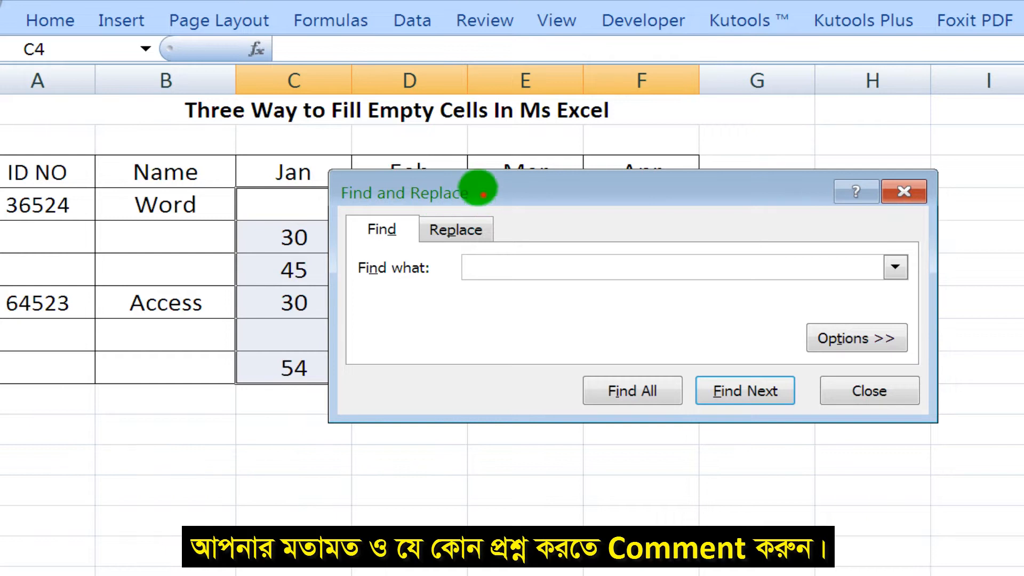
drag(478, 192, 364, 115)
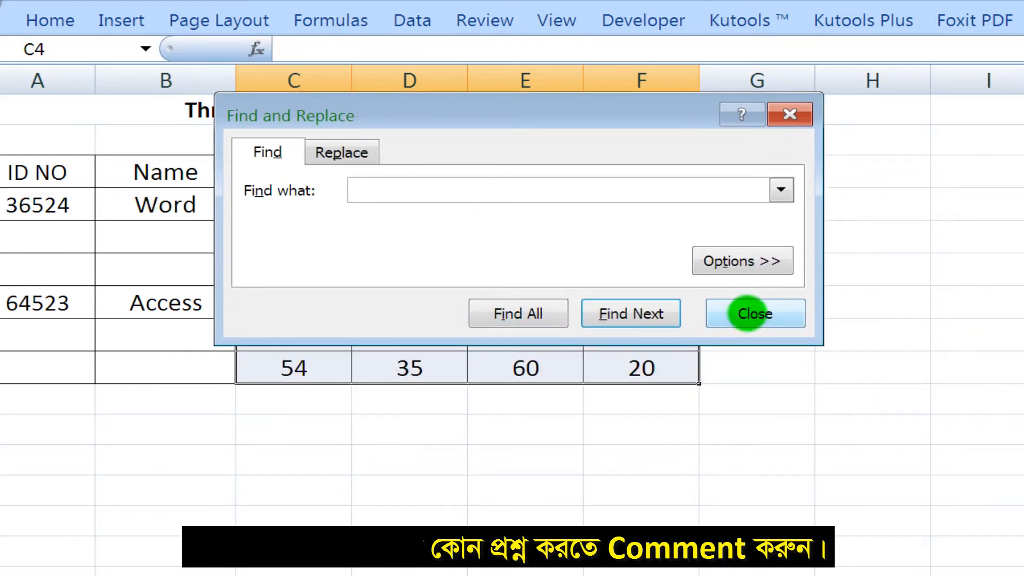
click(747, 313)
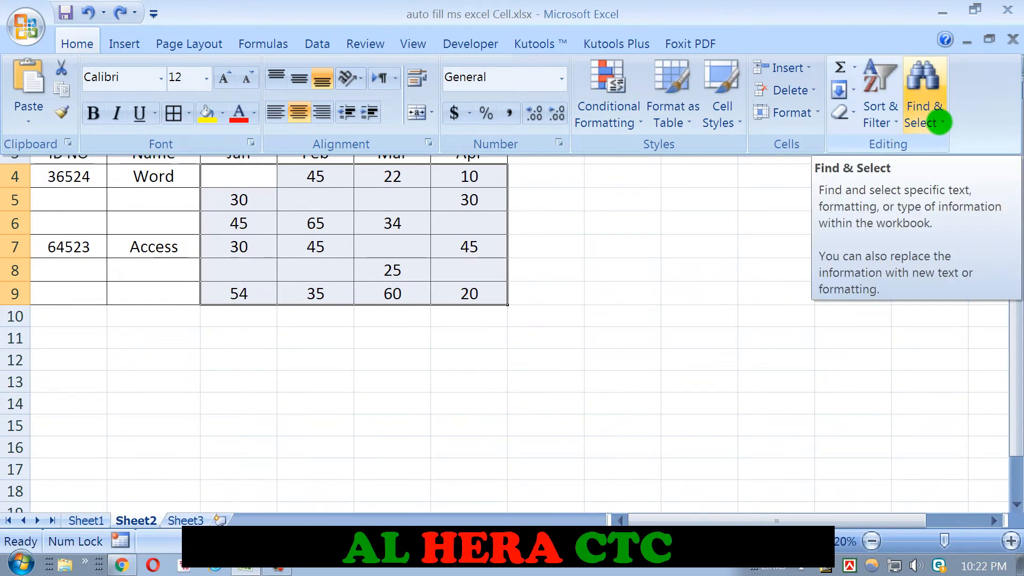
click(929, 122)
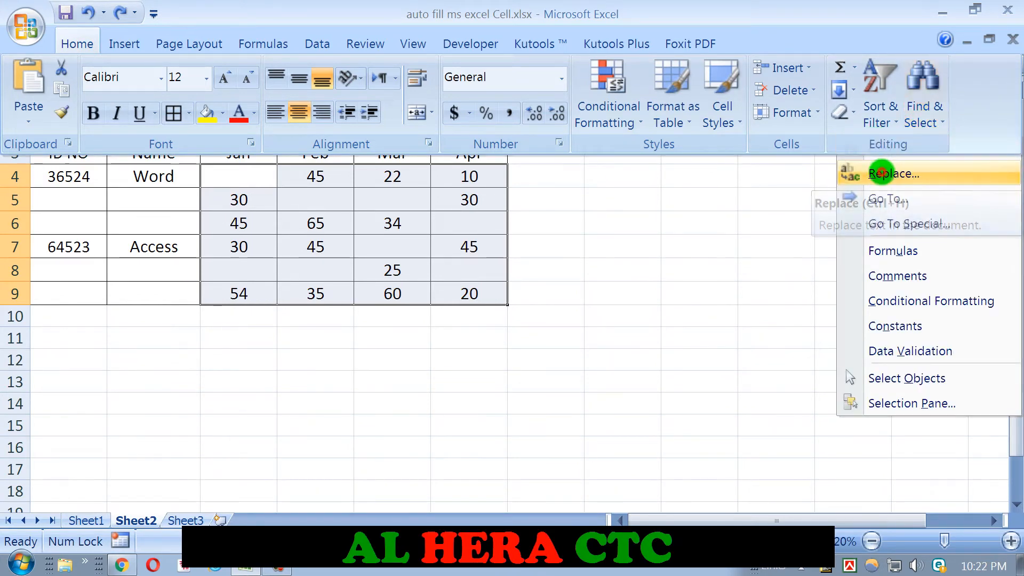
click(881, 173)
drag(445, 124, 531, 95)
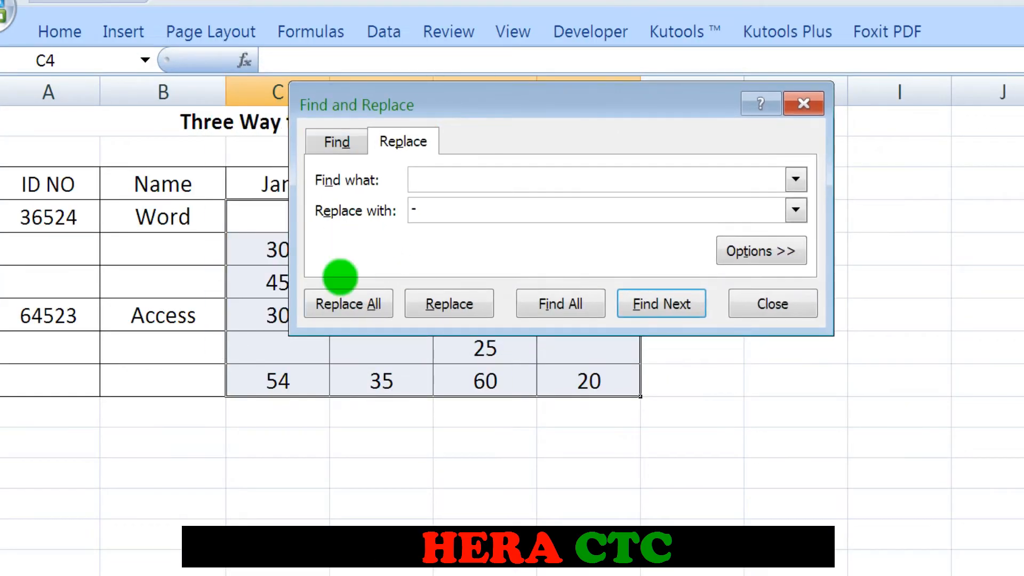
click(779, 306)
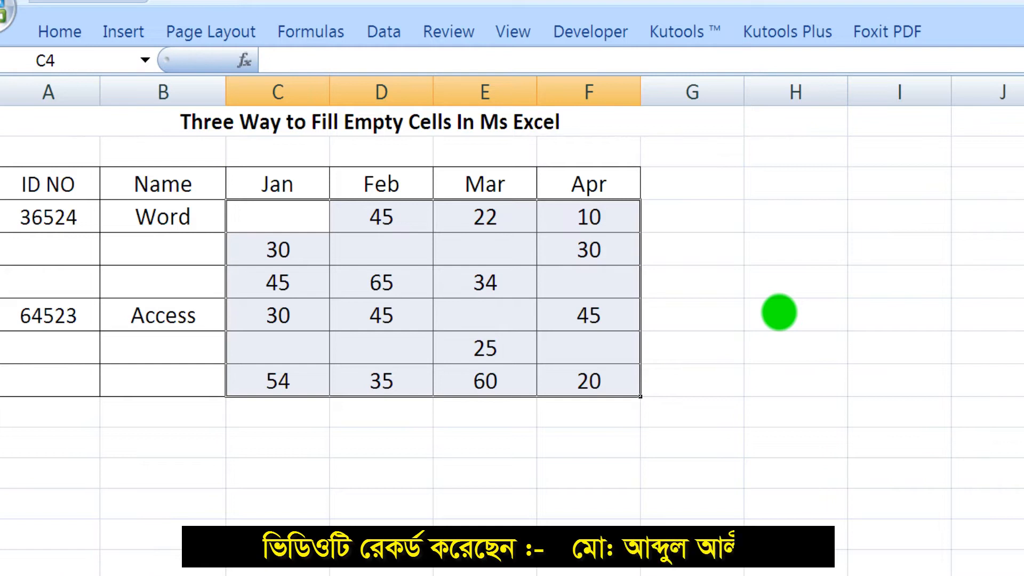
Step: Replace every empty cell in C4:F9 with NO using Find and Replace, leaving the search text blank
key(ctrl+f)
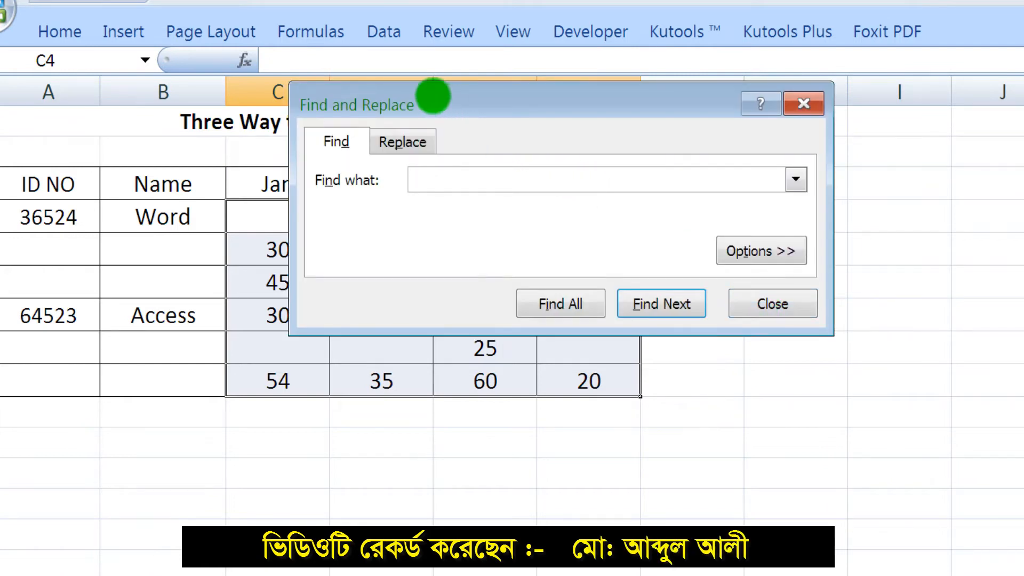
drag(434, 93, 502, 72)
click(465, 125)
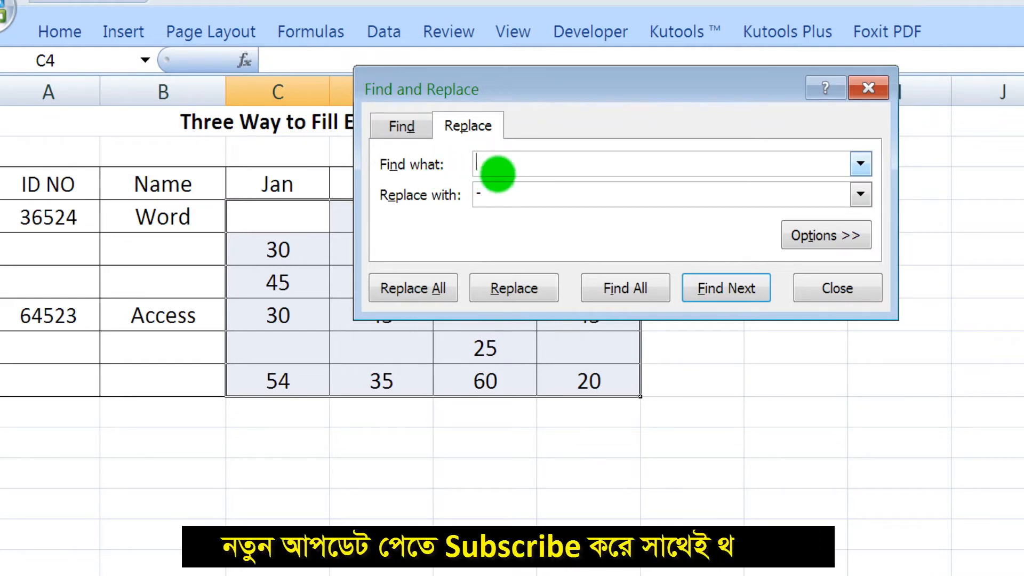
click(493, 168)
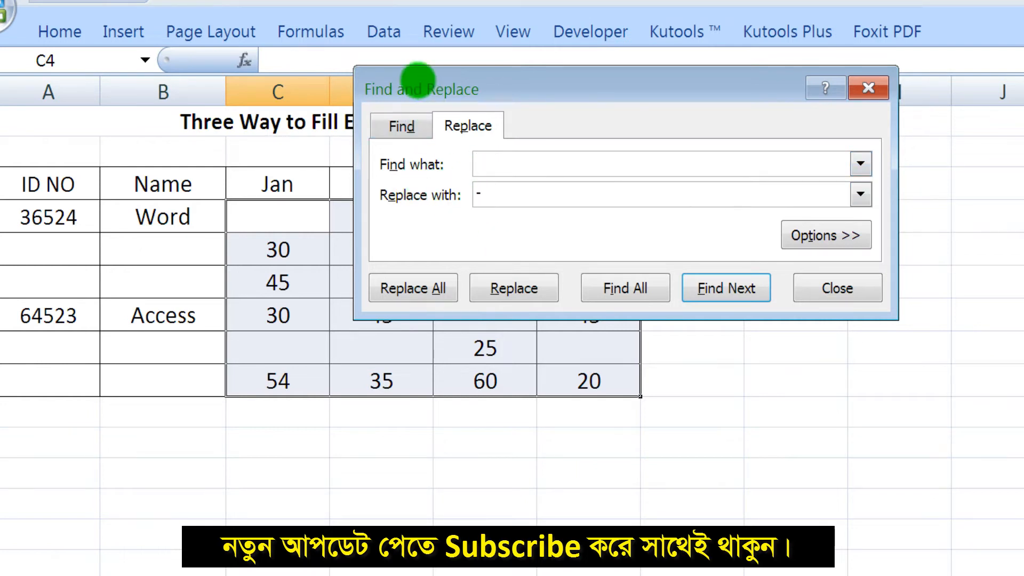
drag(413, 78, 598, 82)
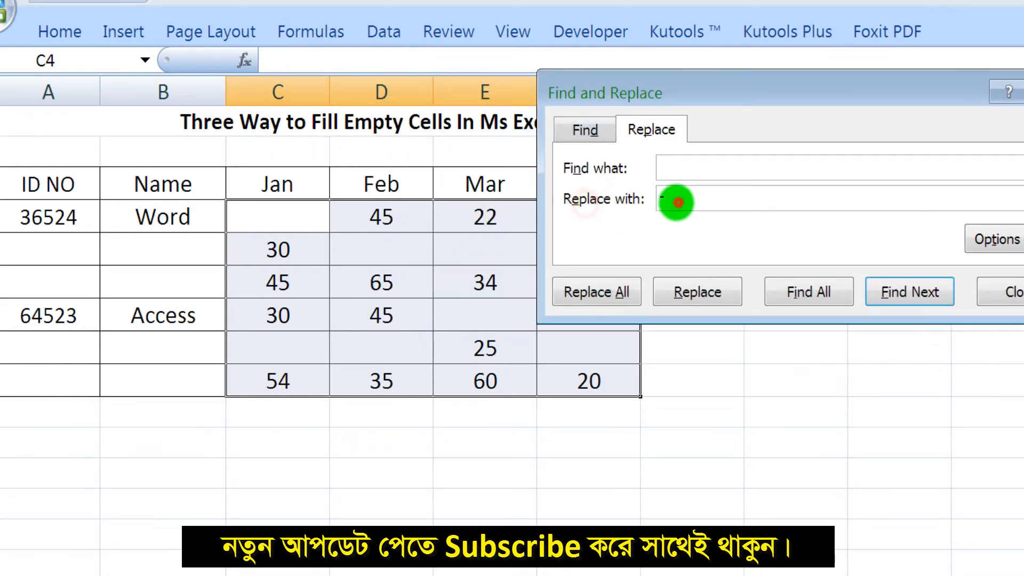
click(691, 201)
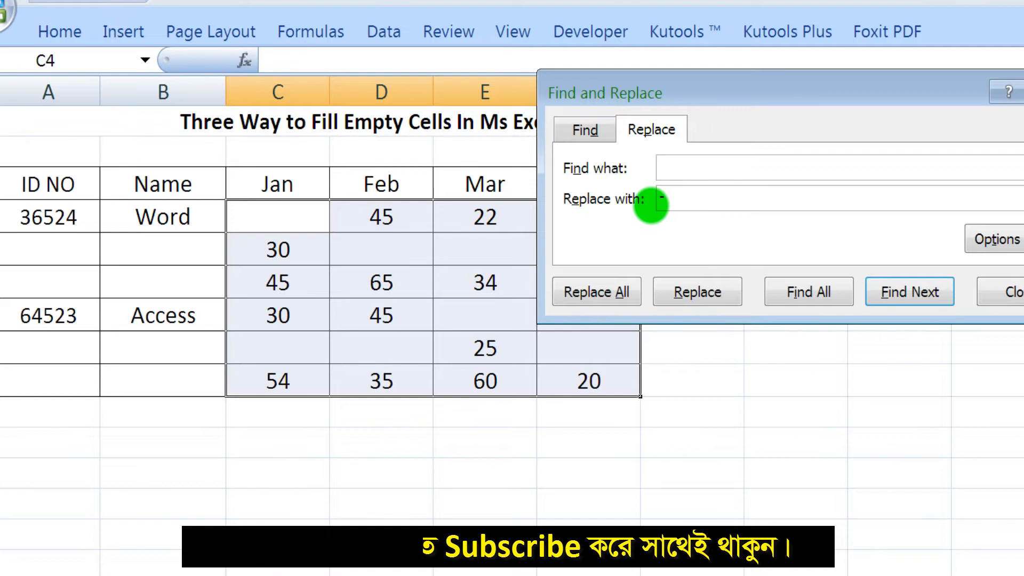
click(668, 202)
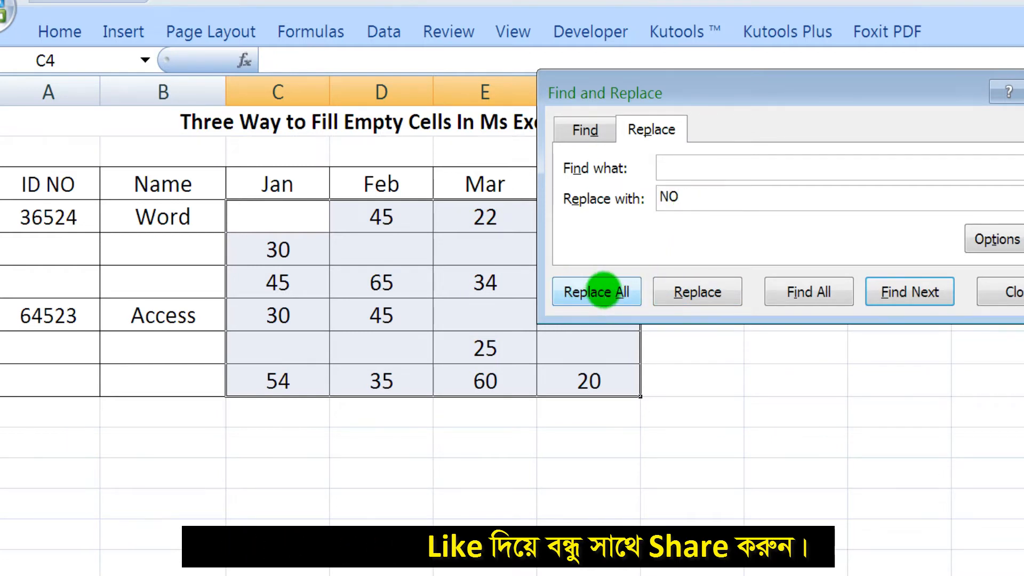
click(601, 291)
click(649, 432)
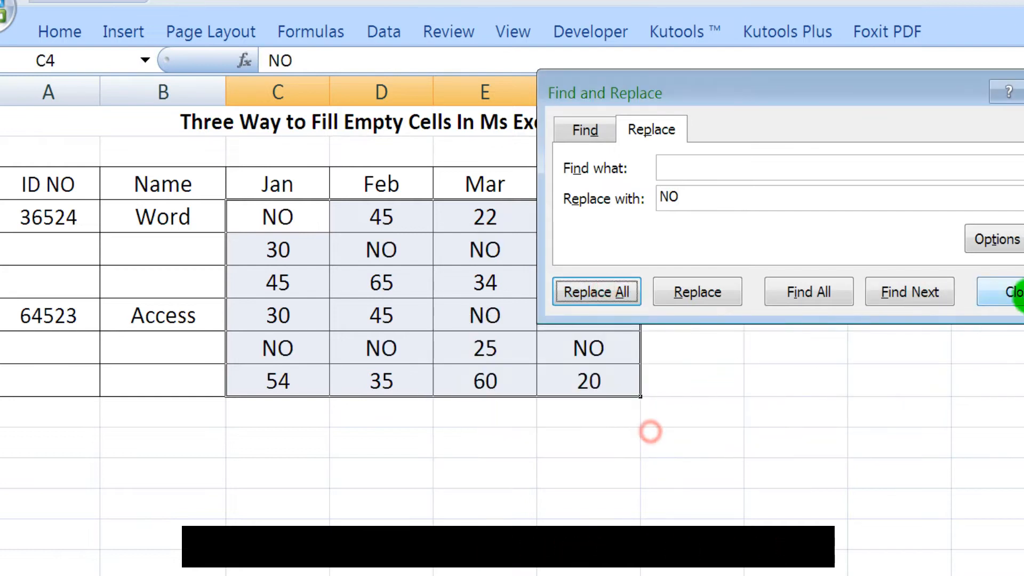
click(1009, 292)
Step: Check the monthly cells filled with NO and undo the replacement
click(287, 220)
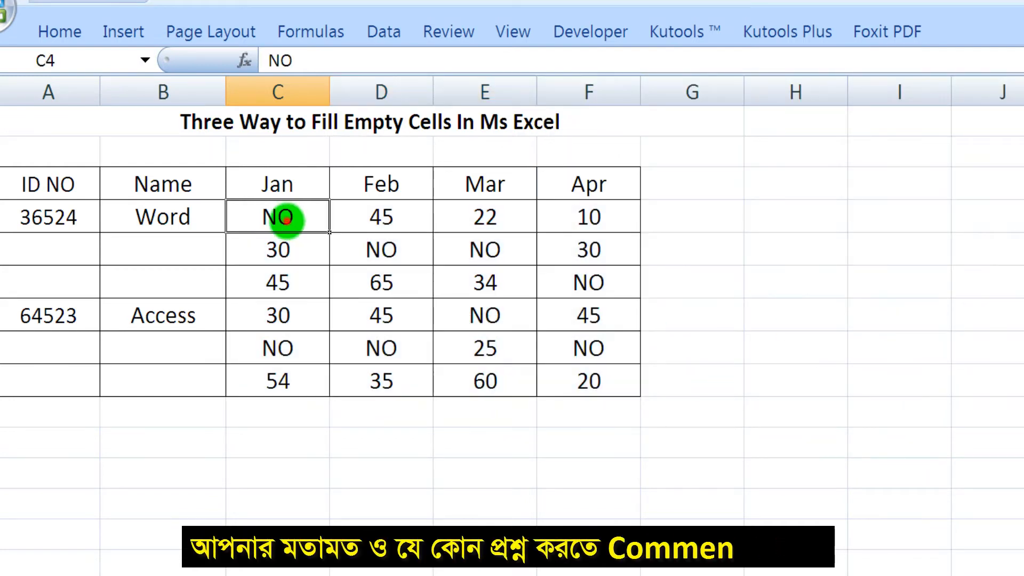
click(317, 290)
click(279, 221)
click(378, 248)
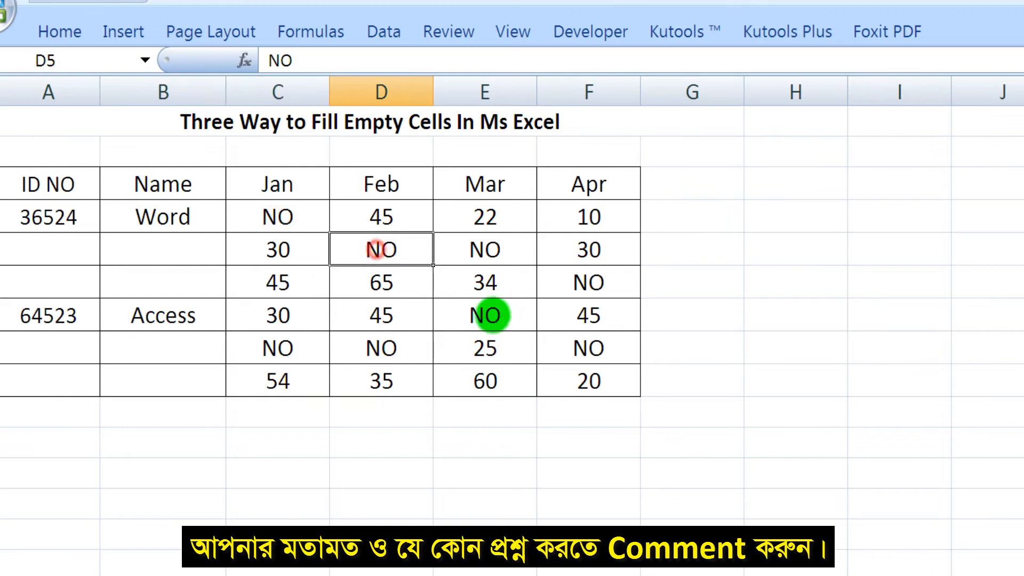
click(490, 335)
click(603, 351)
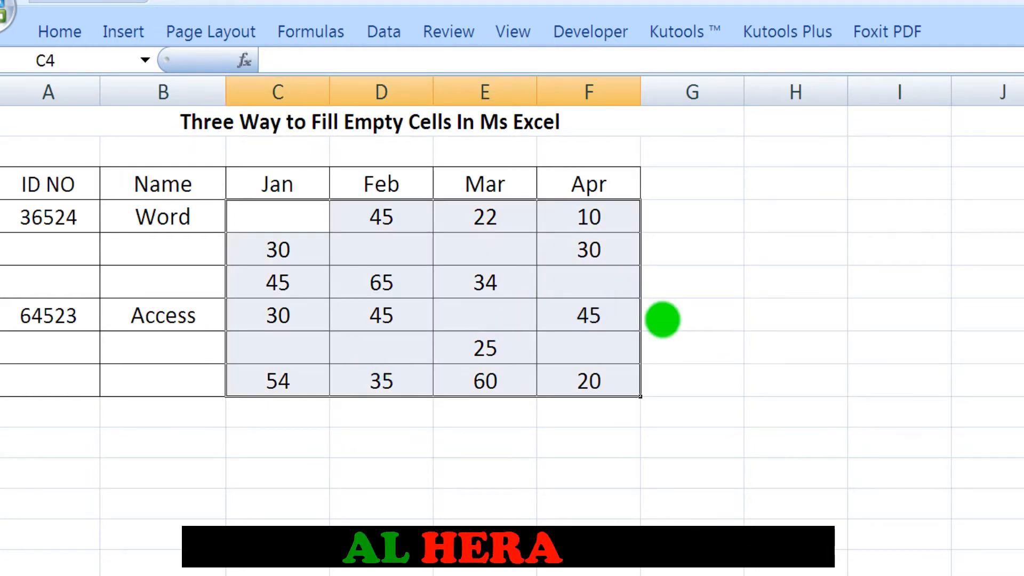
click(696, 327)
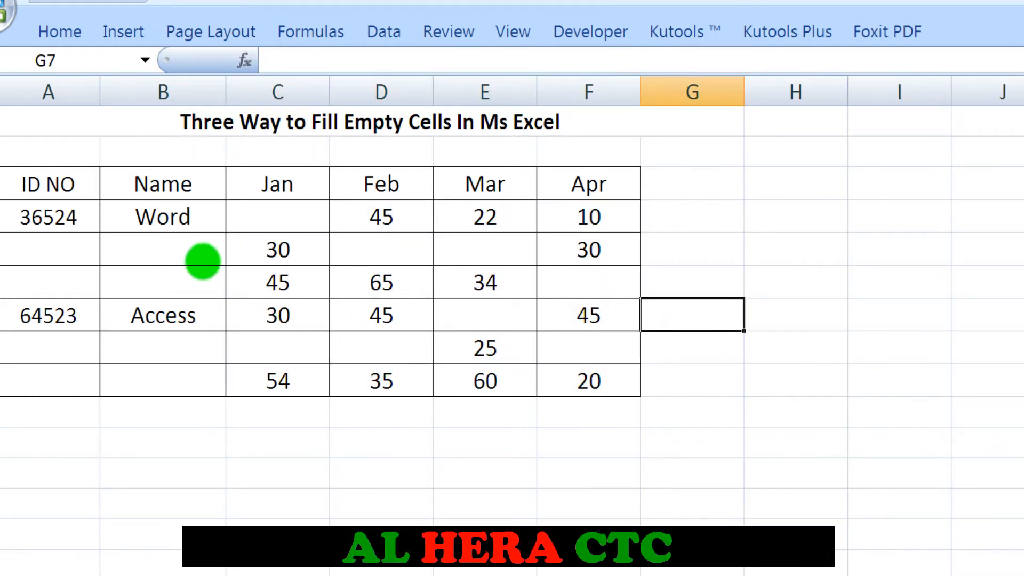
Step: Examine the monthly range C4:F9 and the empty cells beneath the ID NO and Name entries in columns A and B
drag(272, 217, 597, 395)
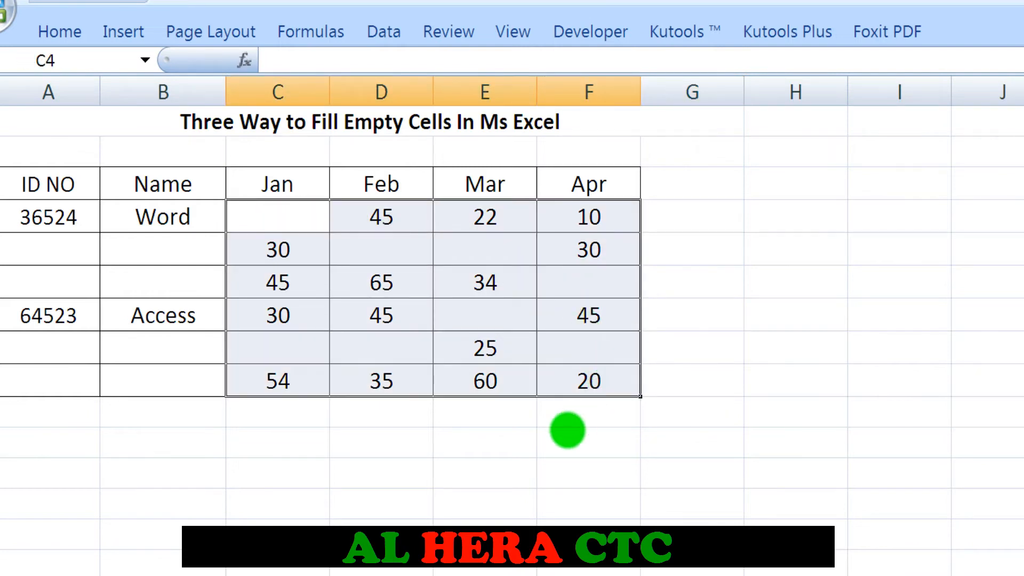
drag(43, 214, 165, 368)
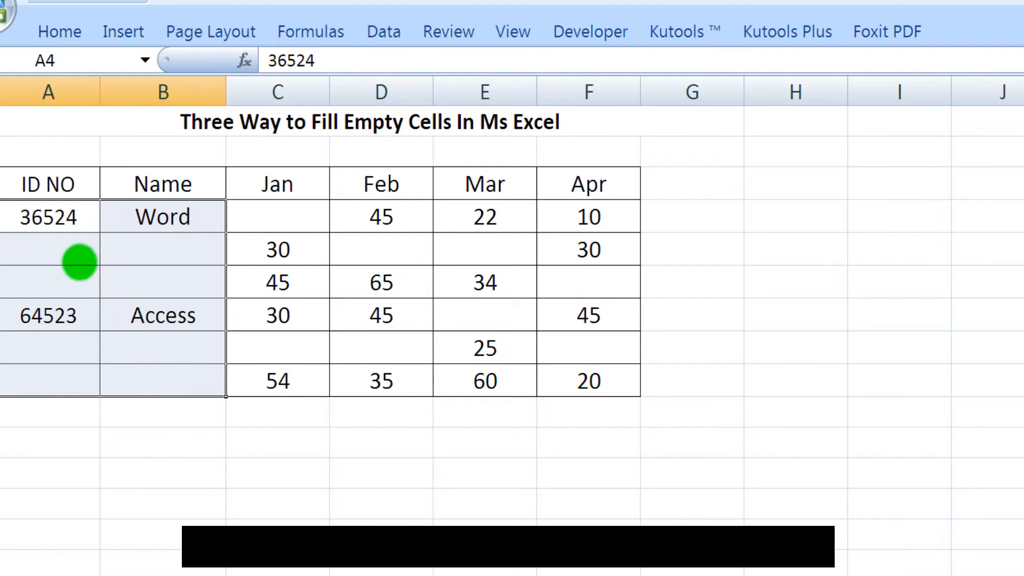
click(78, 261)
click(48, 223)
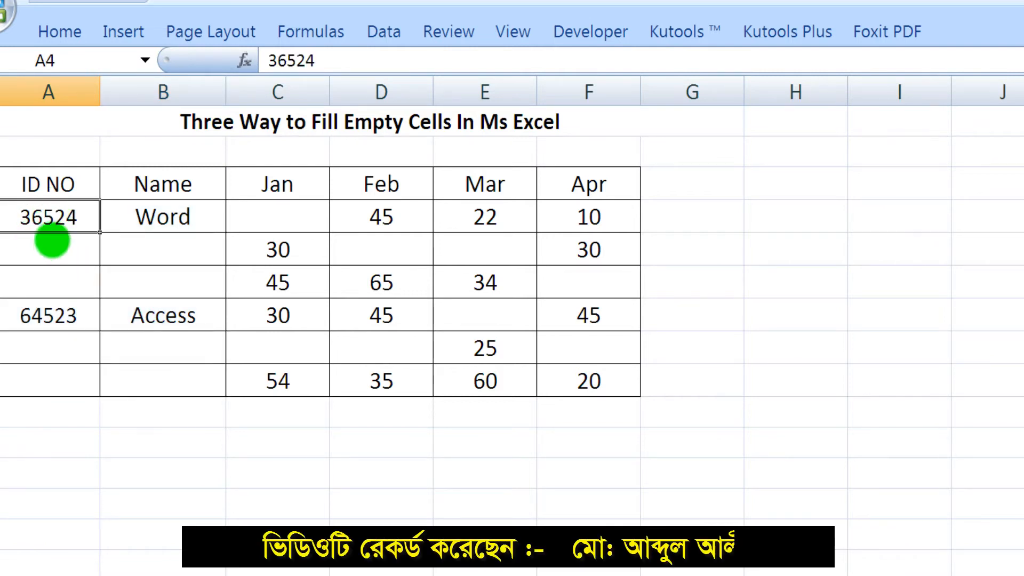
click(157, 216)
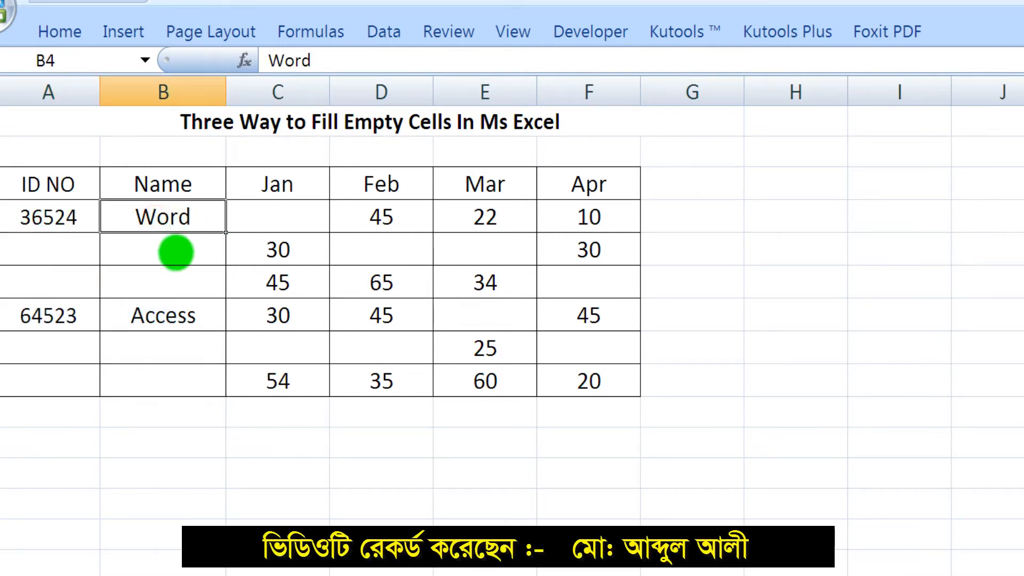
click(171, 248)
drag(171, 248, 171, 293)
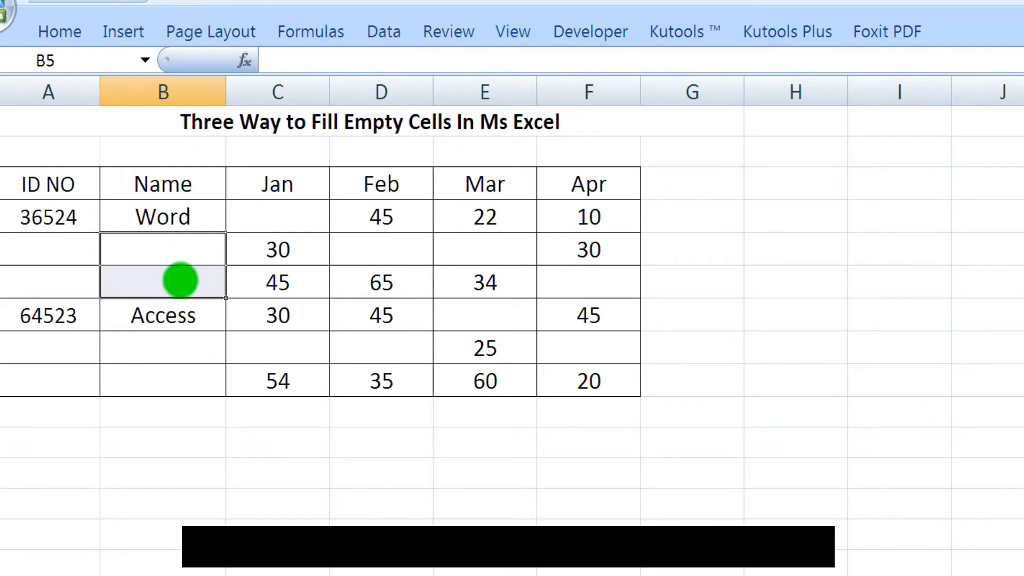
drag(176, 347, 166, 360)
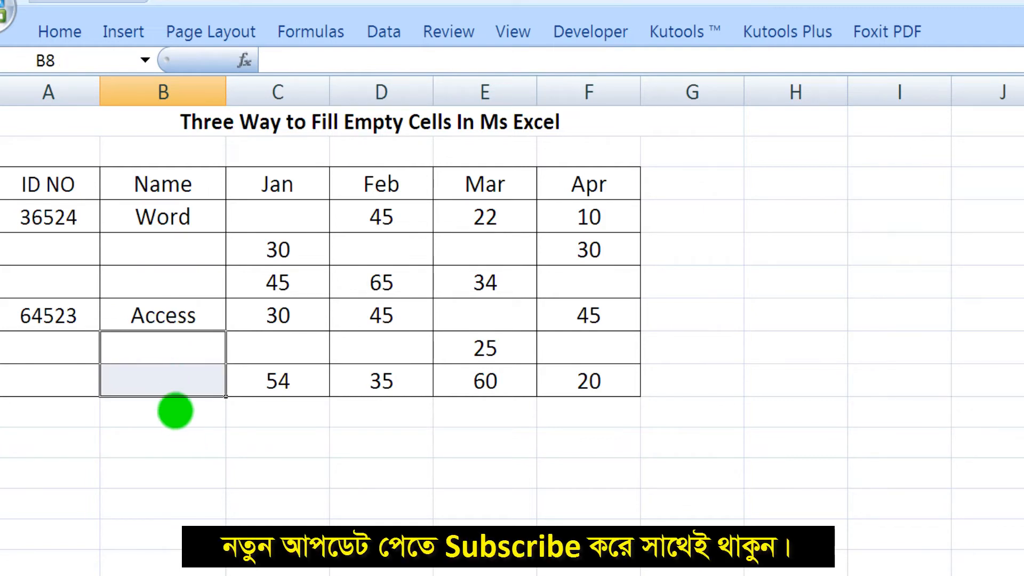
Step: Copy Word from B4 into the two empty cells below it, B5 and B6
click(152, 223)
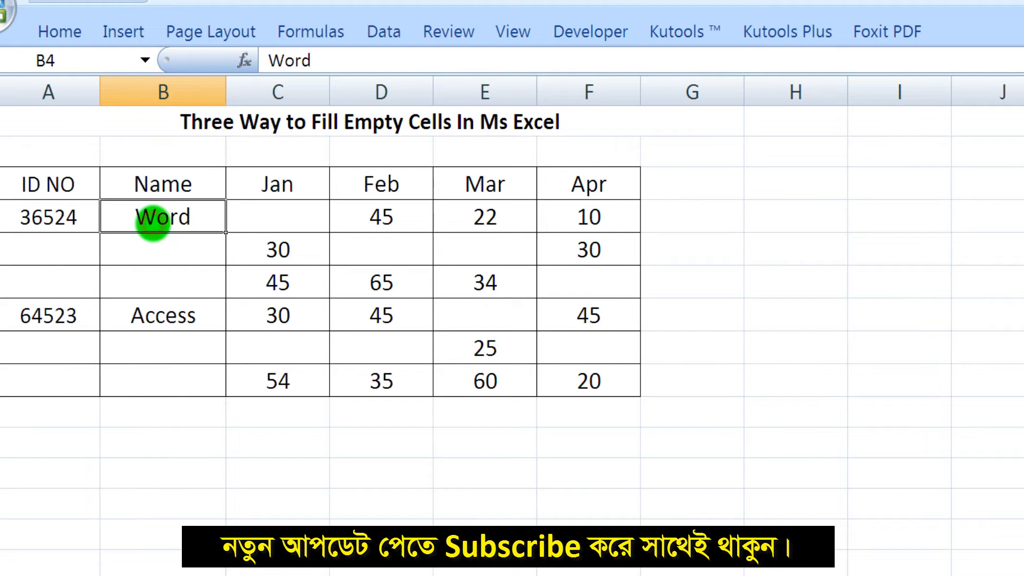
key(ctrl+c)
click(156, 252)
key(ctrl+v)
click(163, 282)
key(ctrl+v)
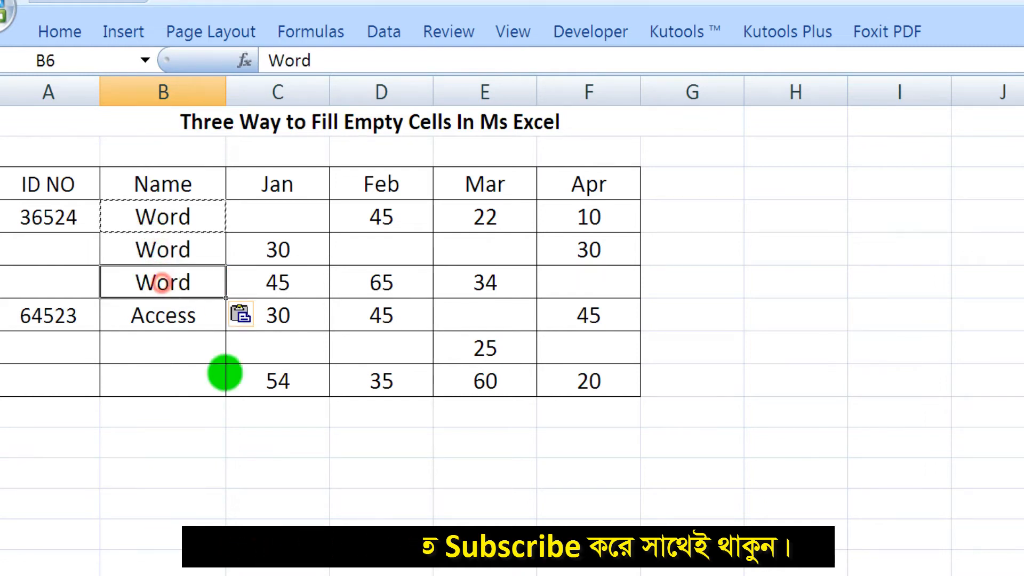
Step: Clear the two pasted Word entries from B5:B6
click(183, 389)
drag(163, 249, 165, 278)
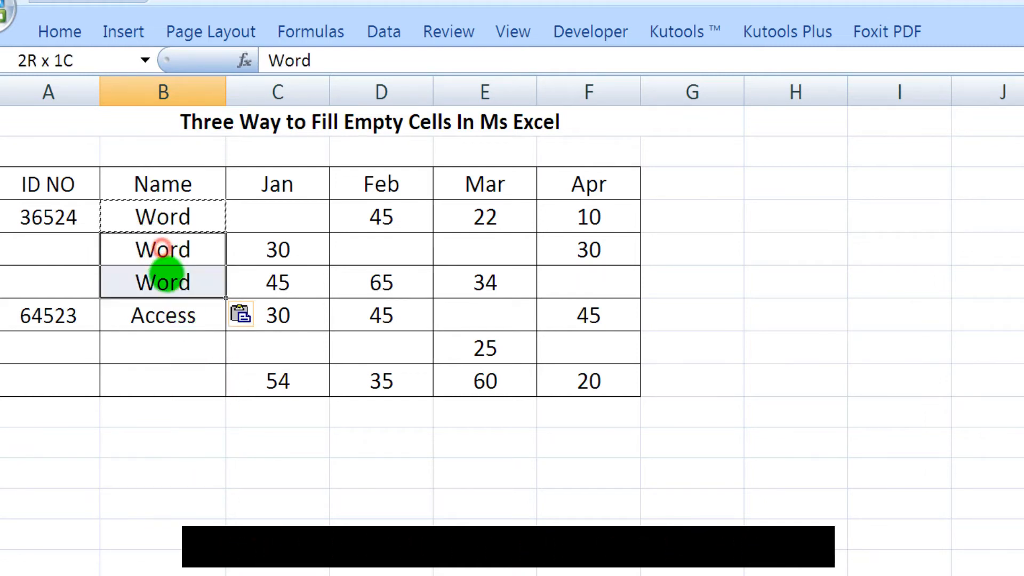
key(Delete)
click(169, 252)
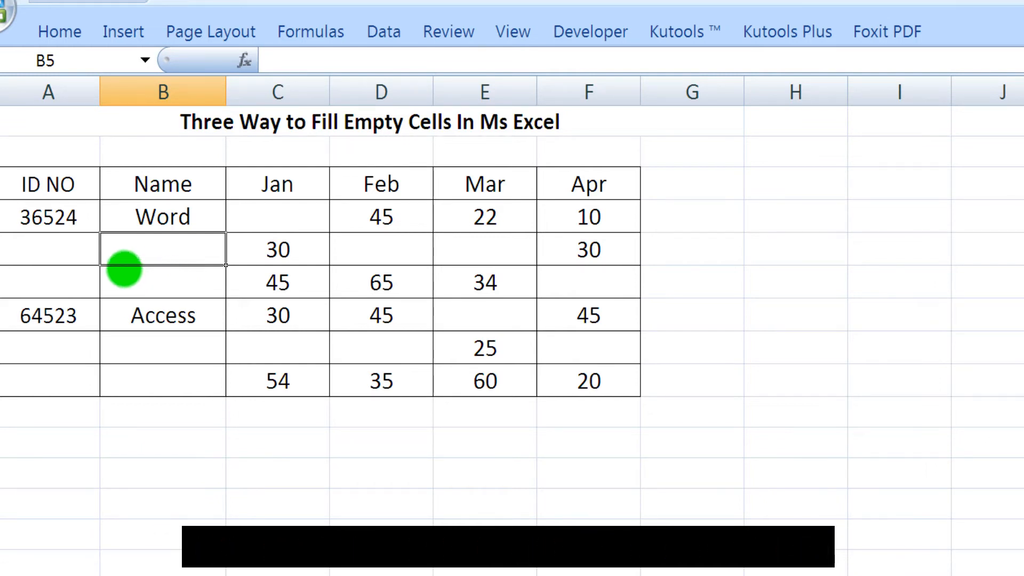
Step: Select only the empty ID NO and Name cells within A4:B9 with Go To Special, using the Blanks option
click(64, 247)
click(33, 215)
drag(33, 216, 160, 377)
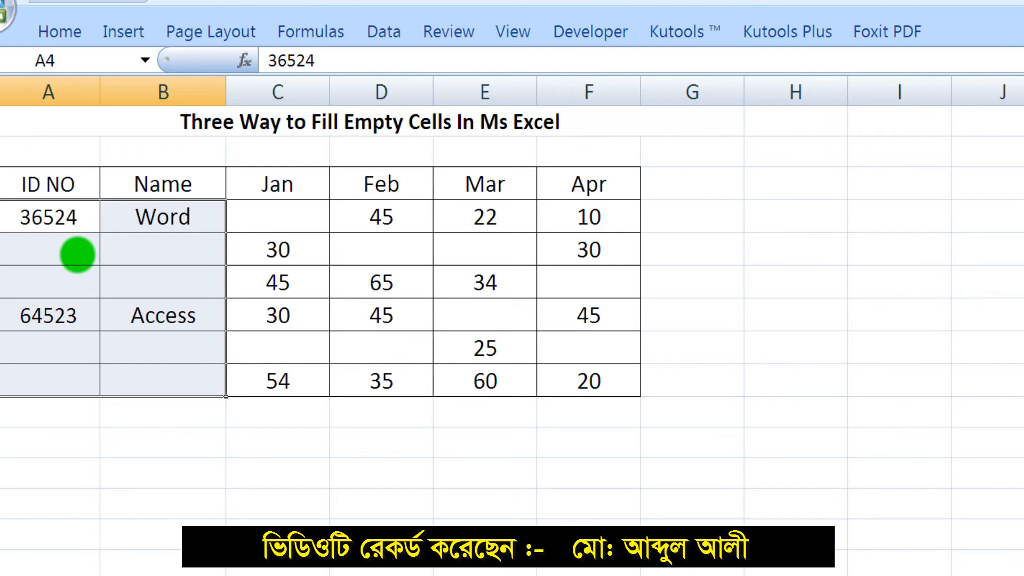
key(F5)
click(812, 51)
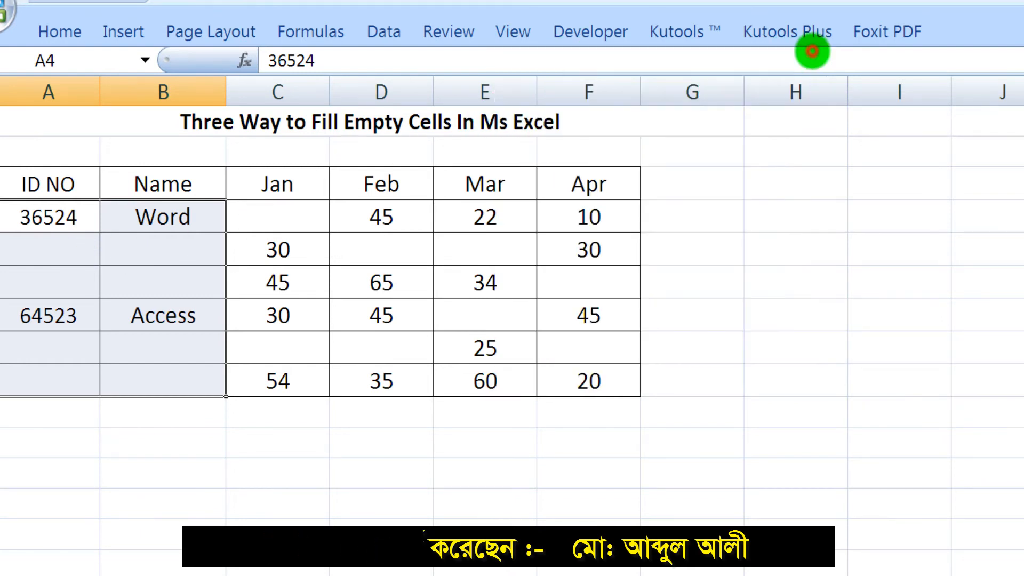
key(F5)
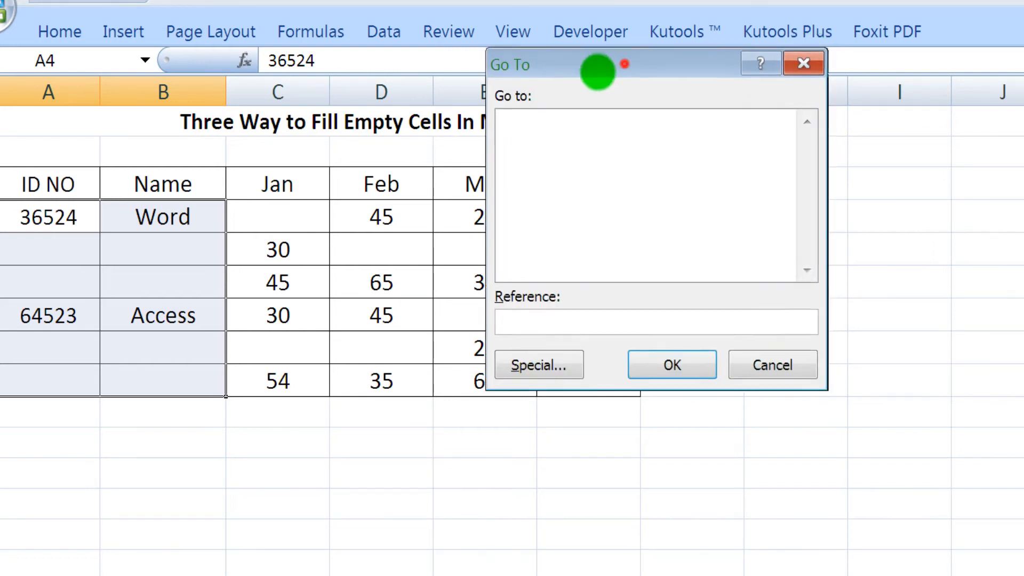
drag(597, 72, 327, 89)
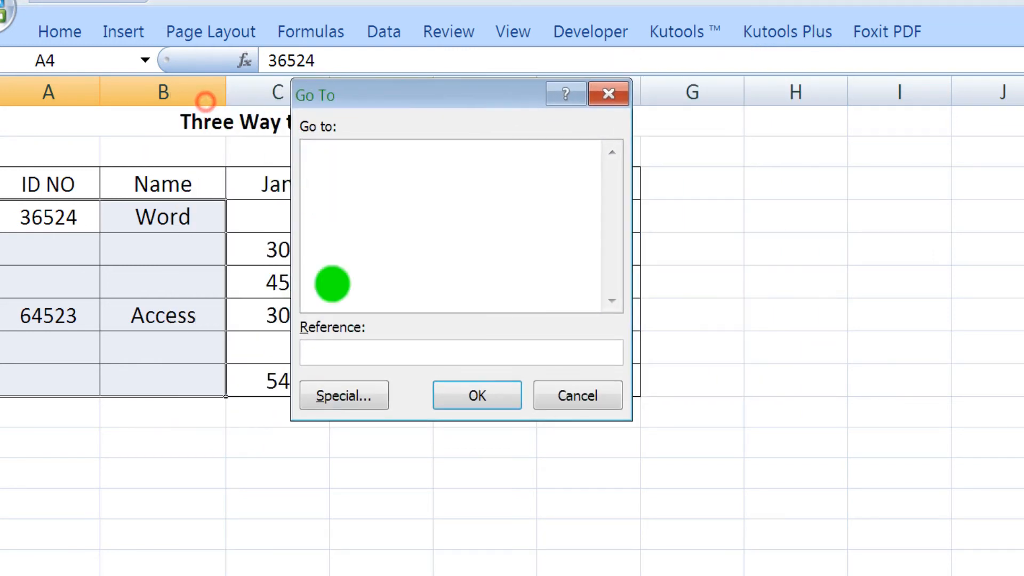
click(336, 395)
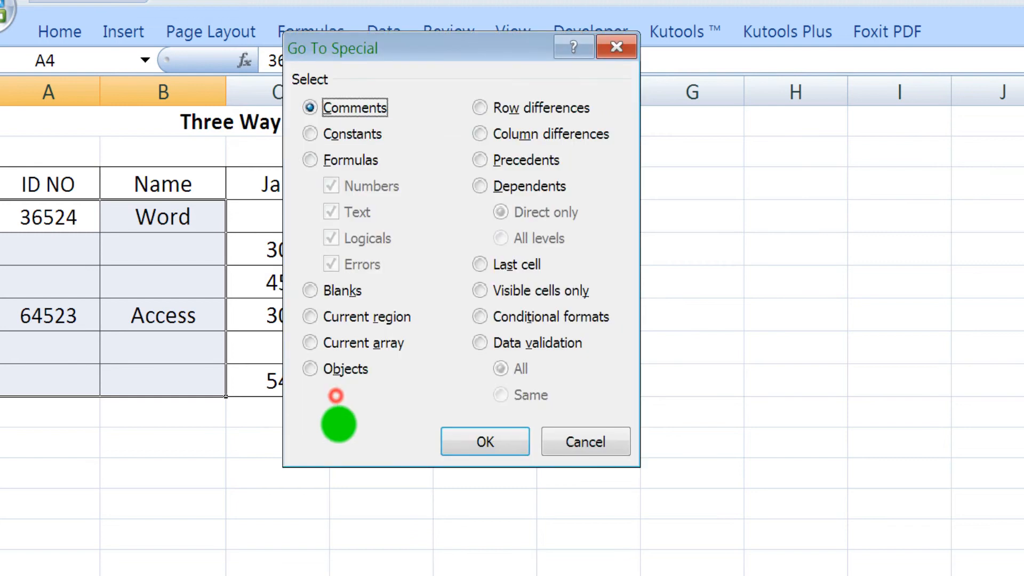
click(308, 290)
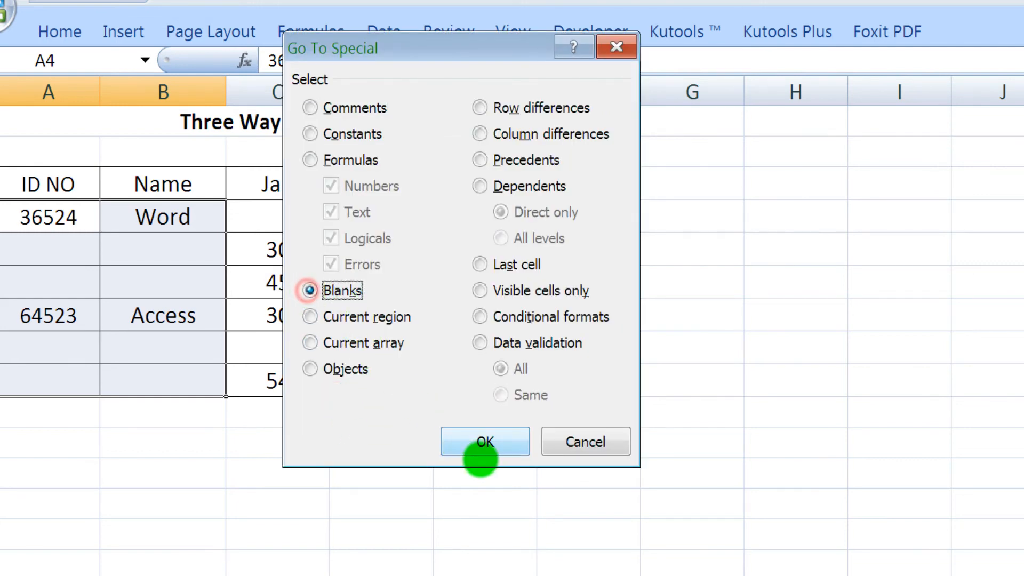
click(462, 442)
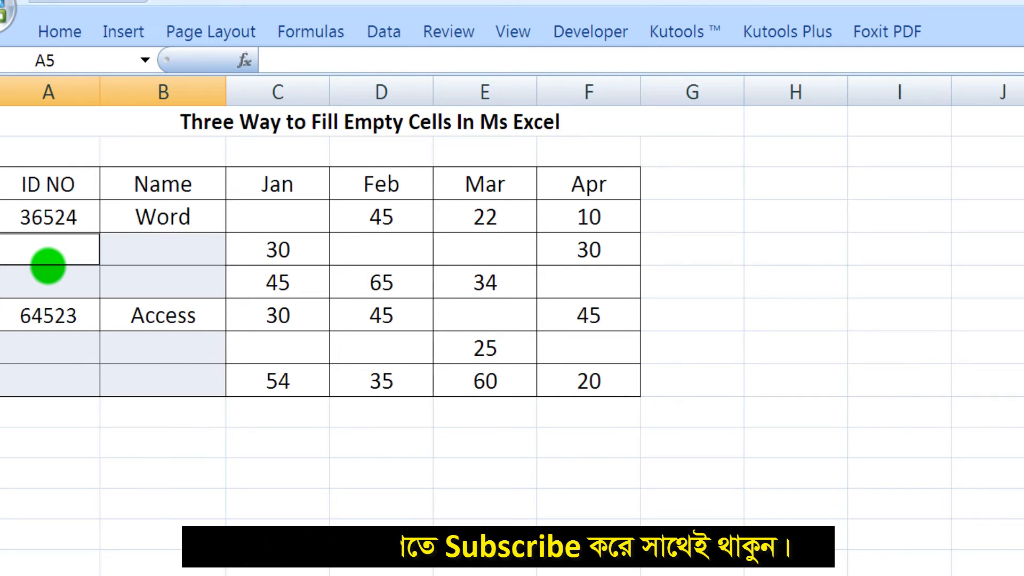
Step: Fill all the selected blanks with the relative formula =A4:B4 in a single entry and check the filled ID NO and Name rows
text(=)
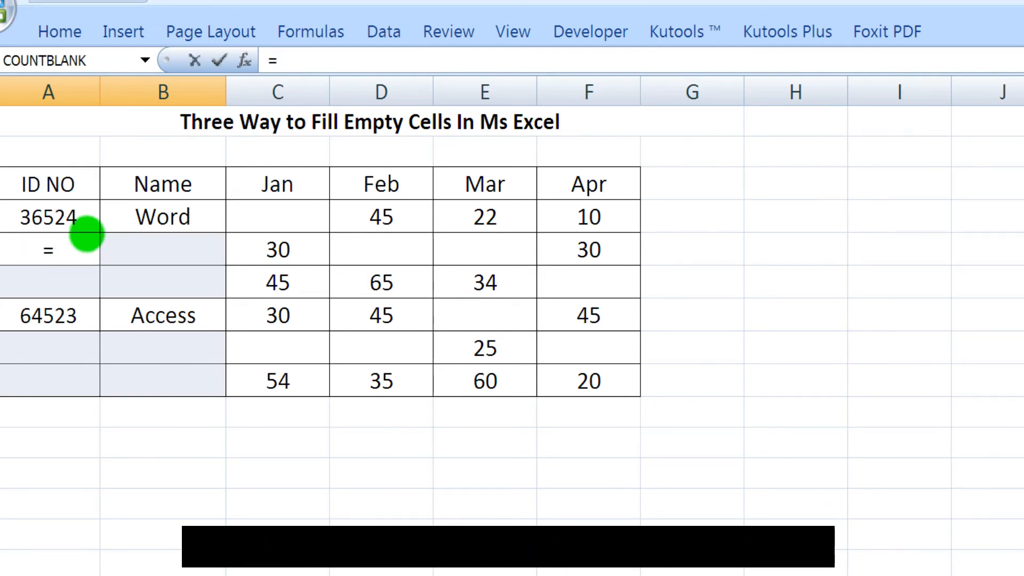
click(49, 218)
drag(111, 217, 140, 217)
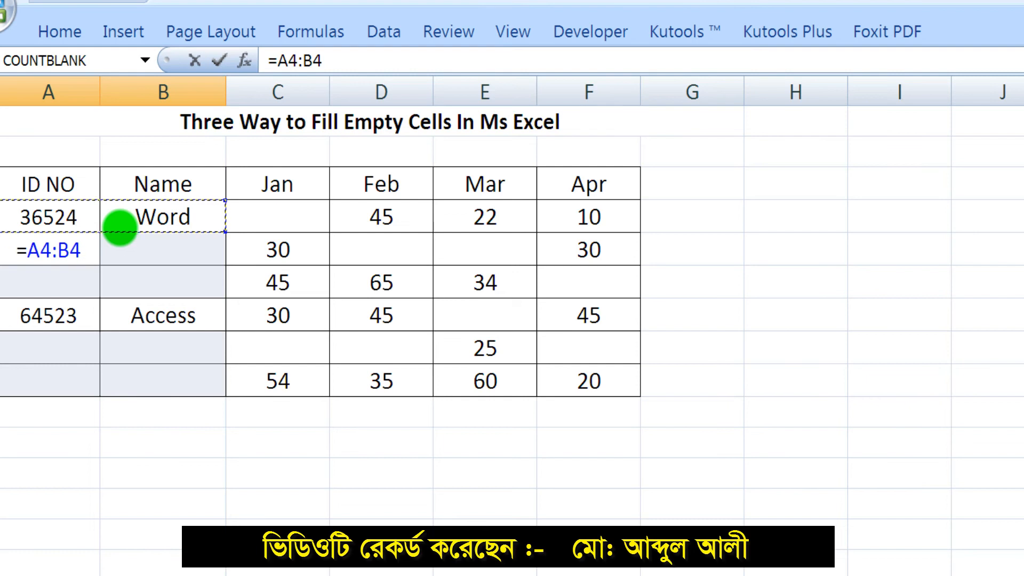
key(ctrl+Return)
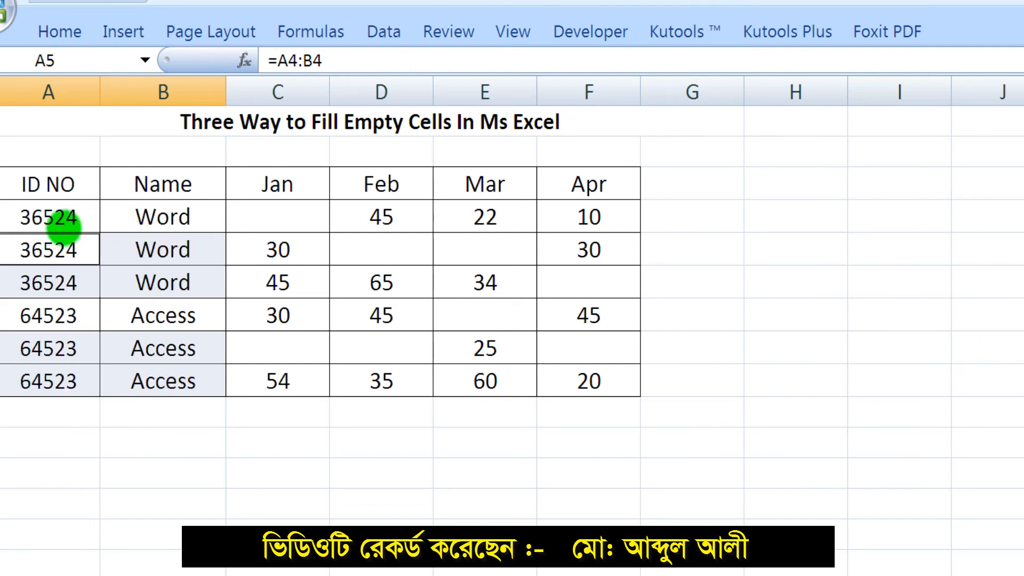
drag(62, 222, 176, 222)
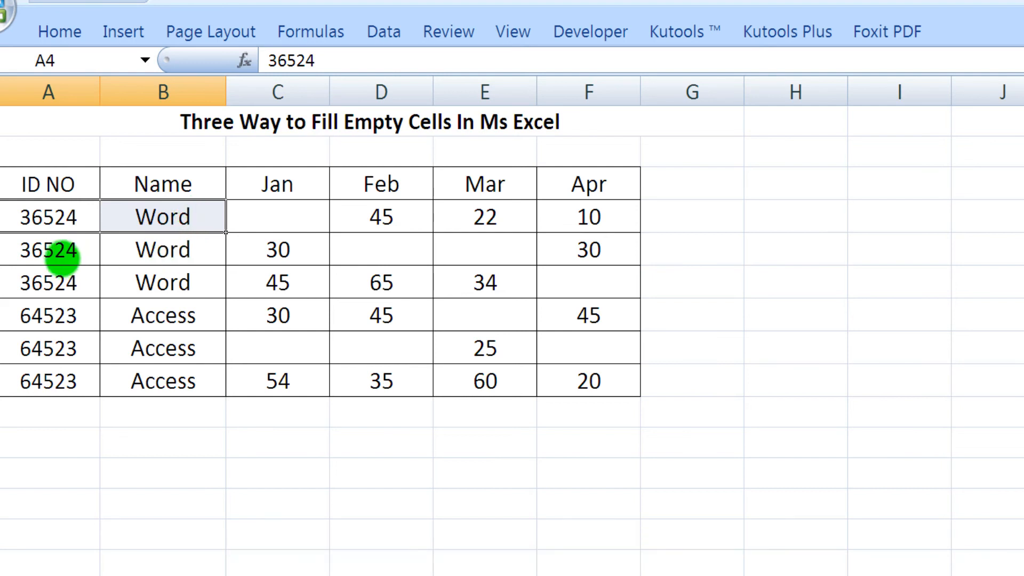
drag(62, 257, 170, 283)
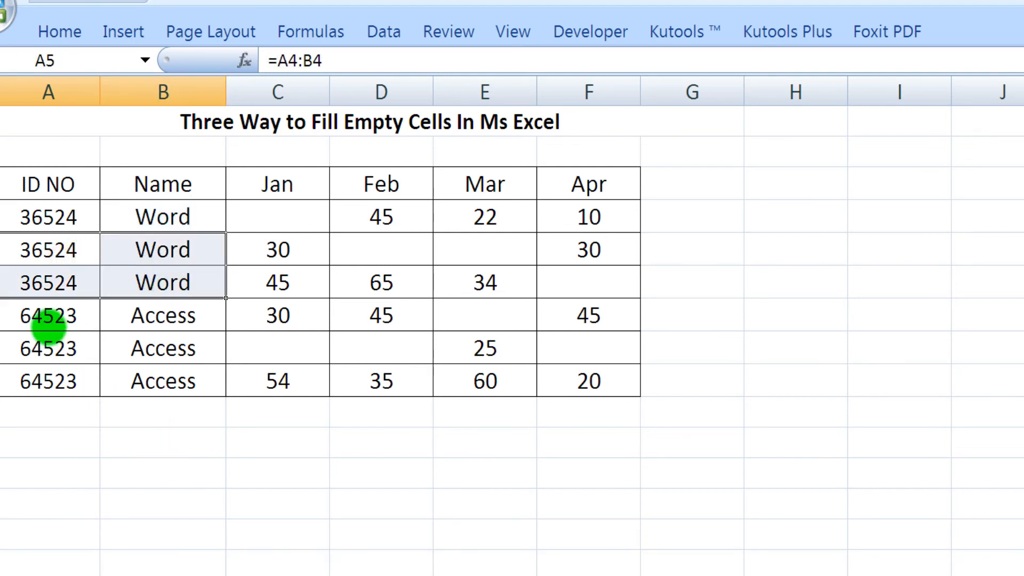
drag(48, 319, 170, 305)
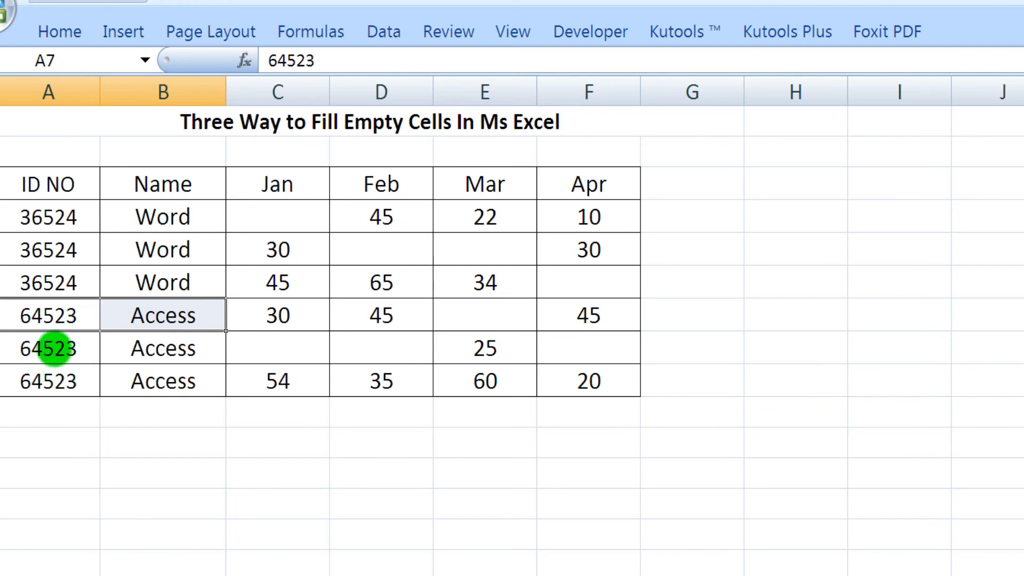
drag(53, 349, 153, 384)
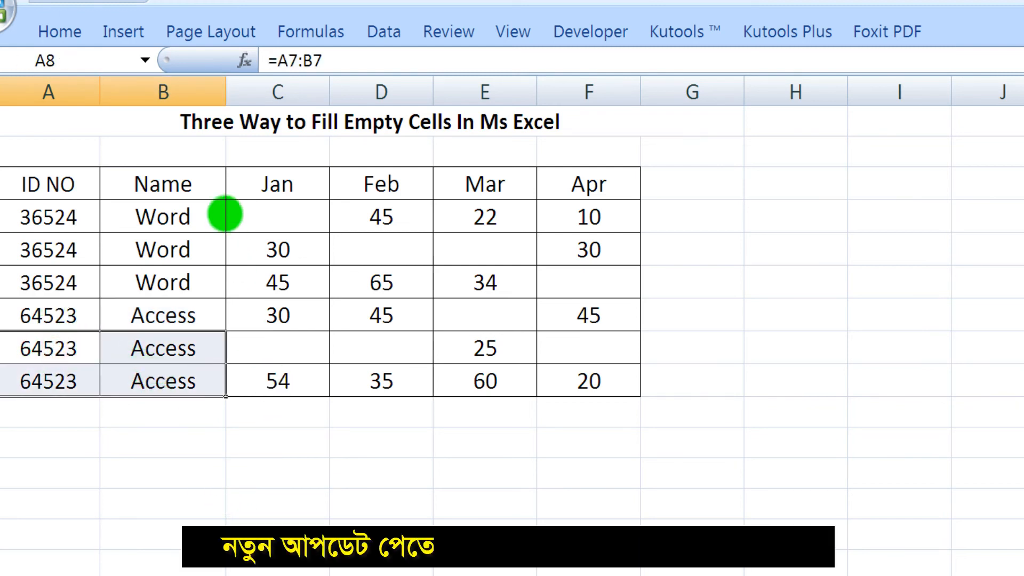